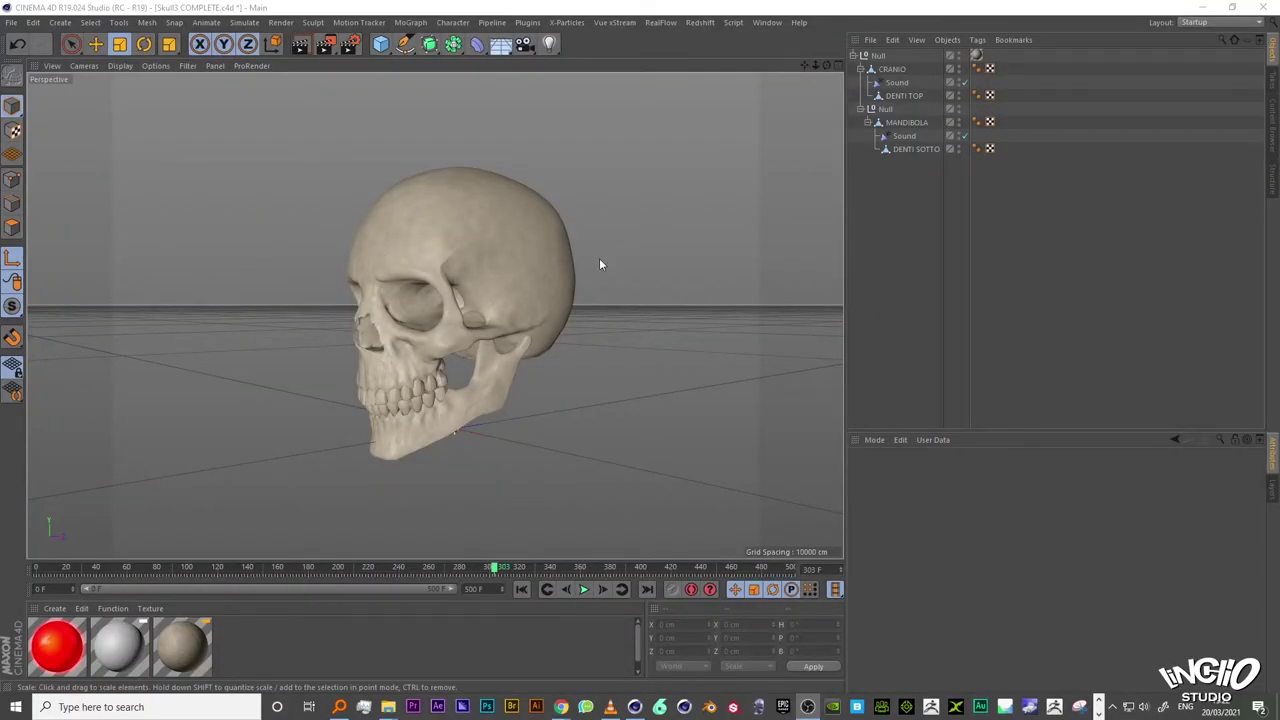
Step: Show the skull in the four-view layout, frame the cranium in the orthographic views, and select the mandible
left_click(891, 69)
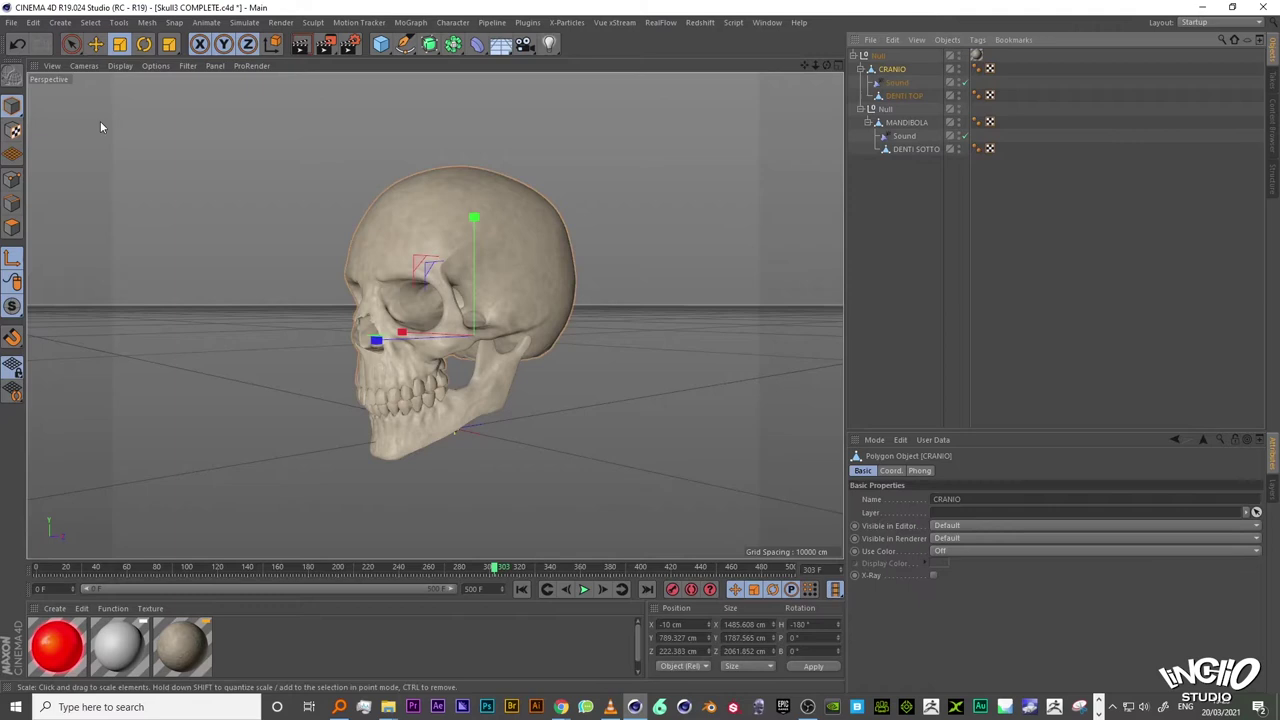
left_click_drag(540, 323, 586, 317, "alt")
left_click(828, 66)
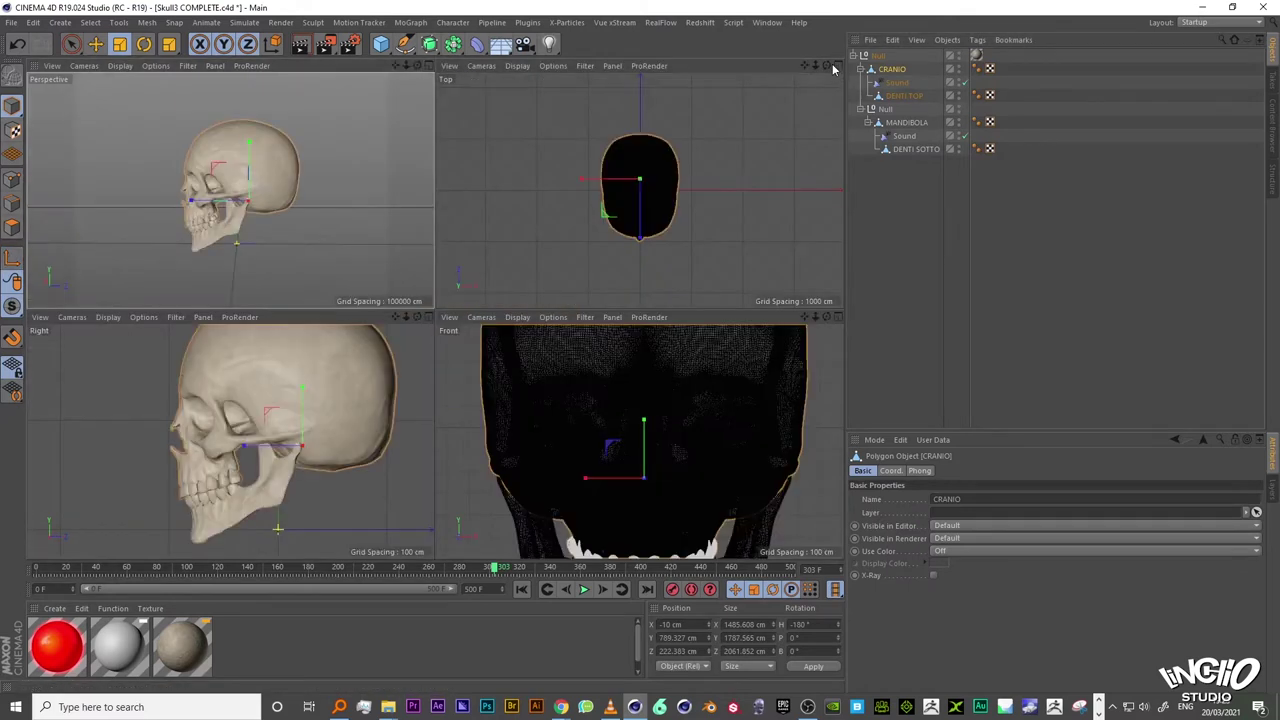
key("s")
key("s")
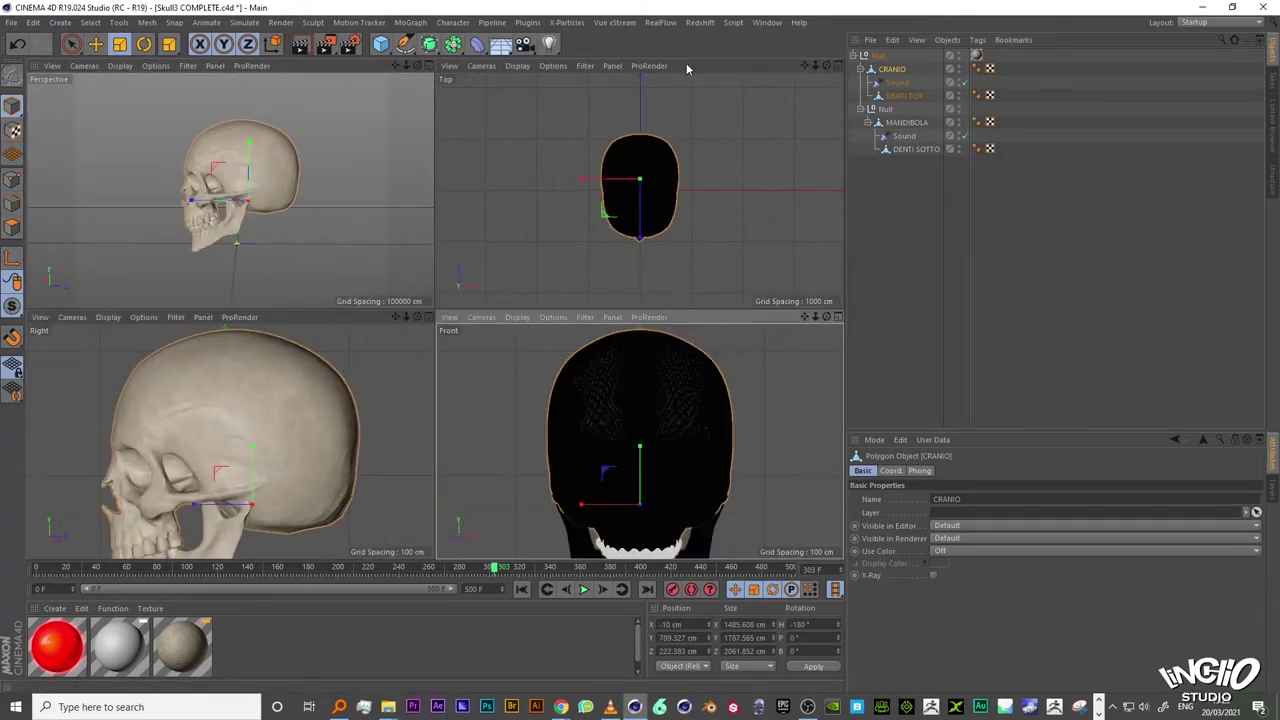
key("s")
left_click(272, 526)
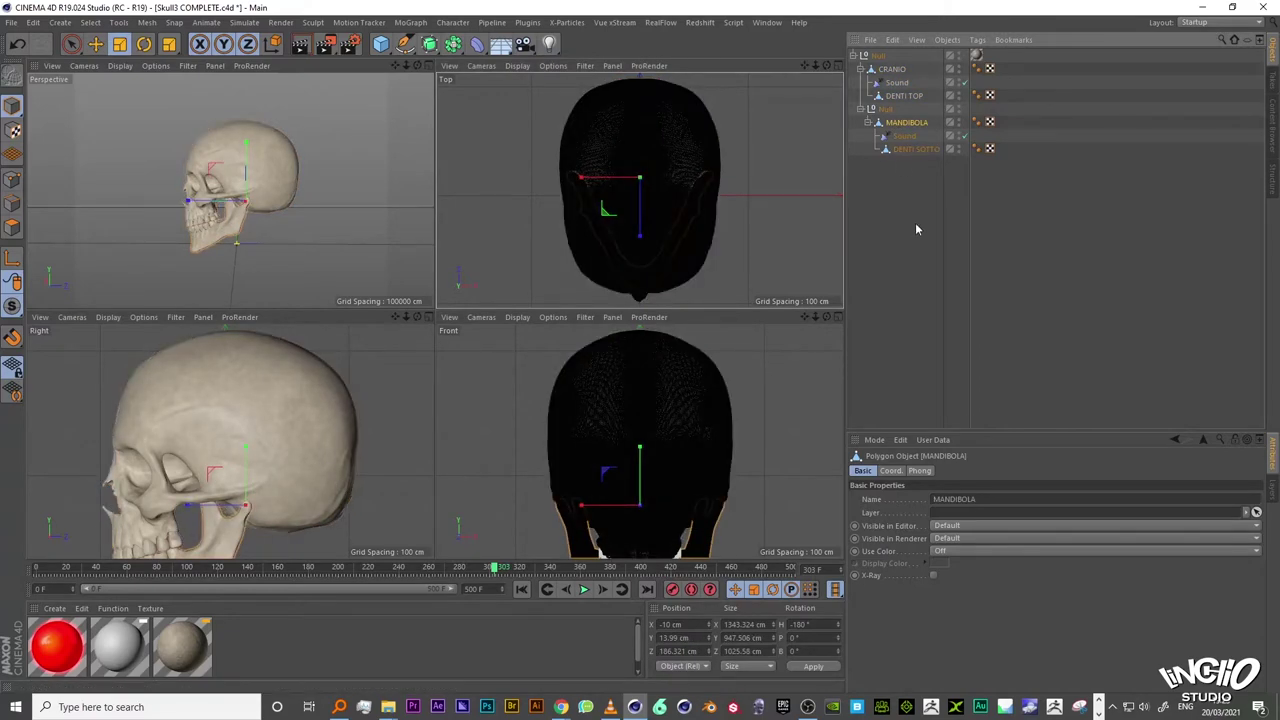
Step: Review the cranium's Sound effector settings and the available MoGraph effectors, with the animation returned to its start
left_click(897, 82)
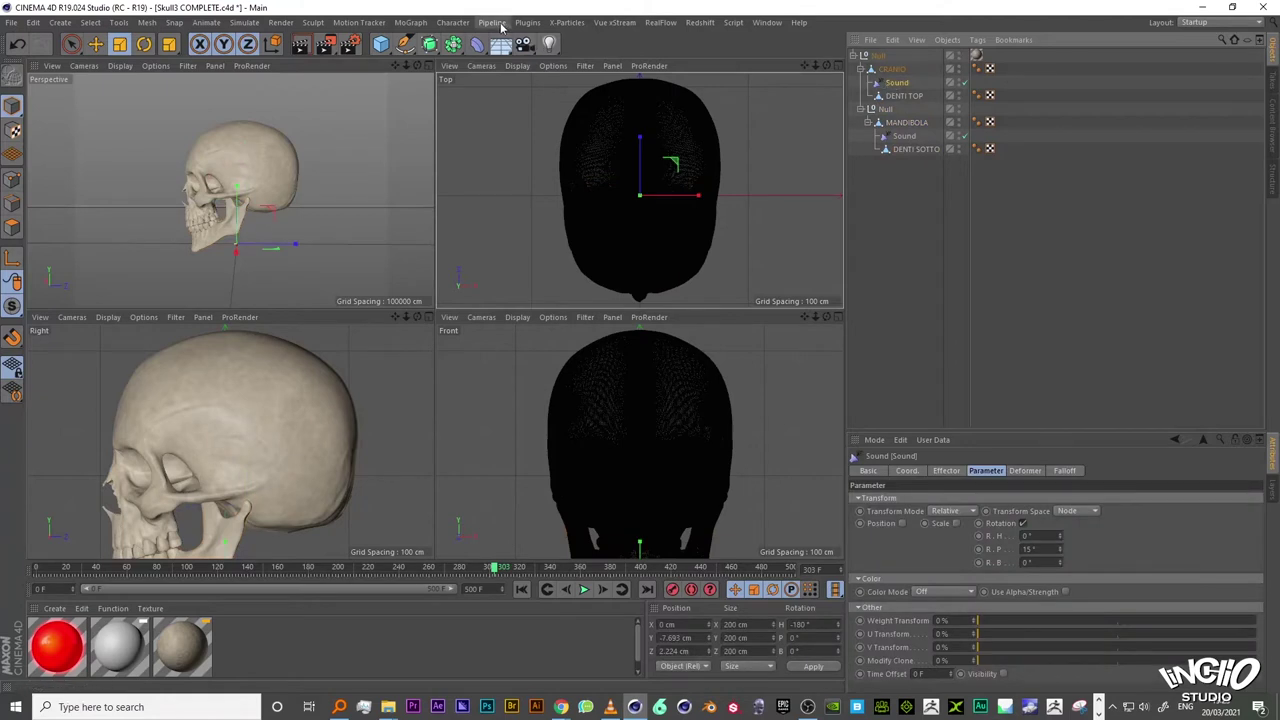
left_click(411, 22)
mouse_move(440, 42)
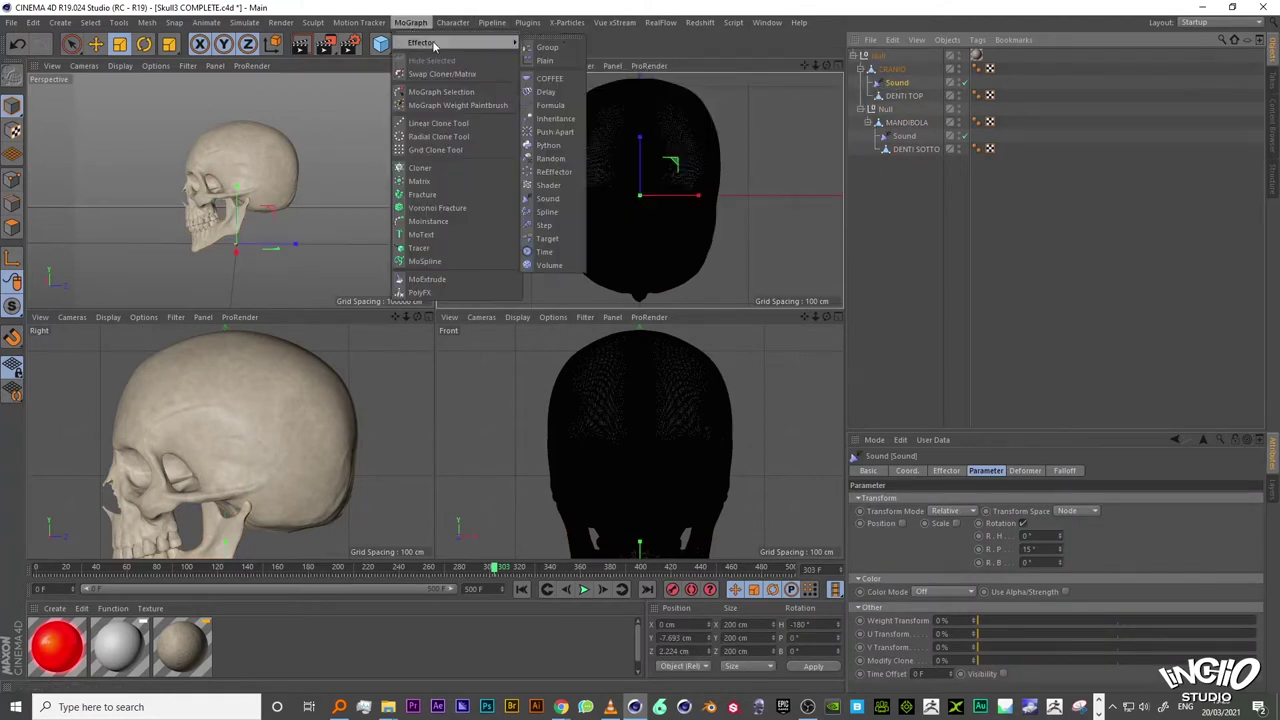
left_click(991, 241)
mouse_move(893, 82)
left_mouse_down()
mouse_move(905, 51)
mouse_move(896, 85)
left_mouse_up()
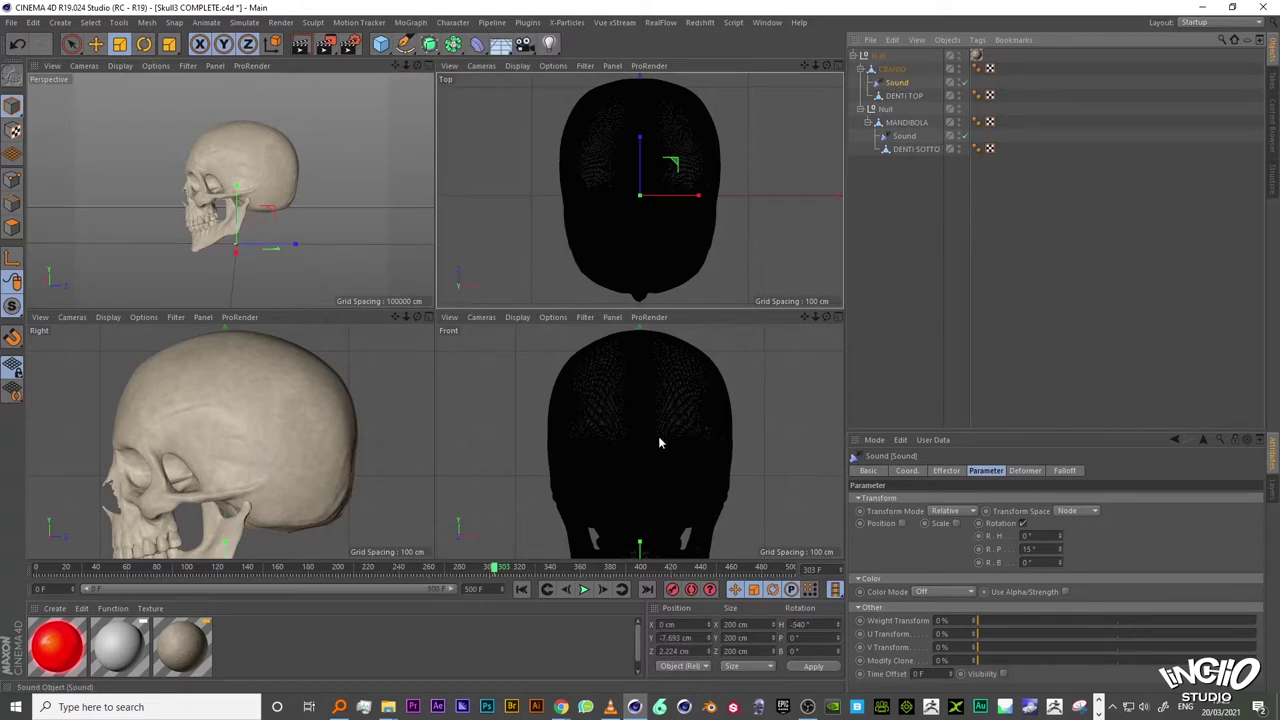
left_click(521, 589)
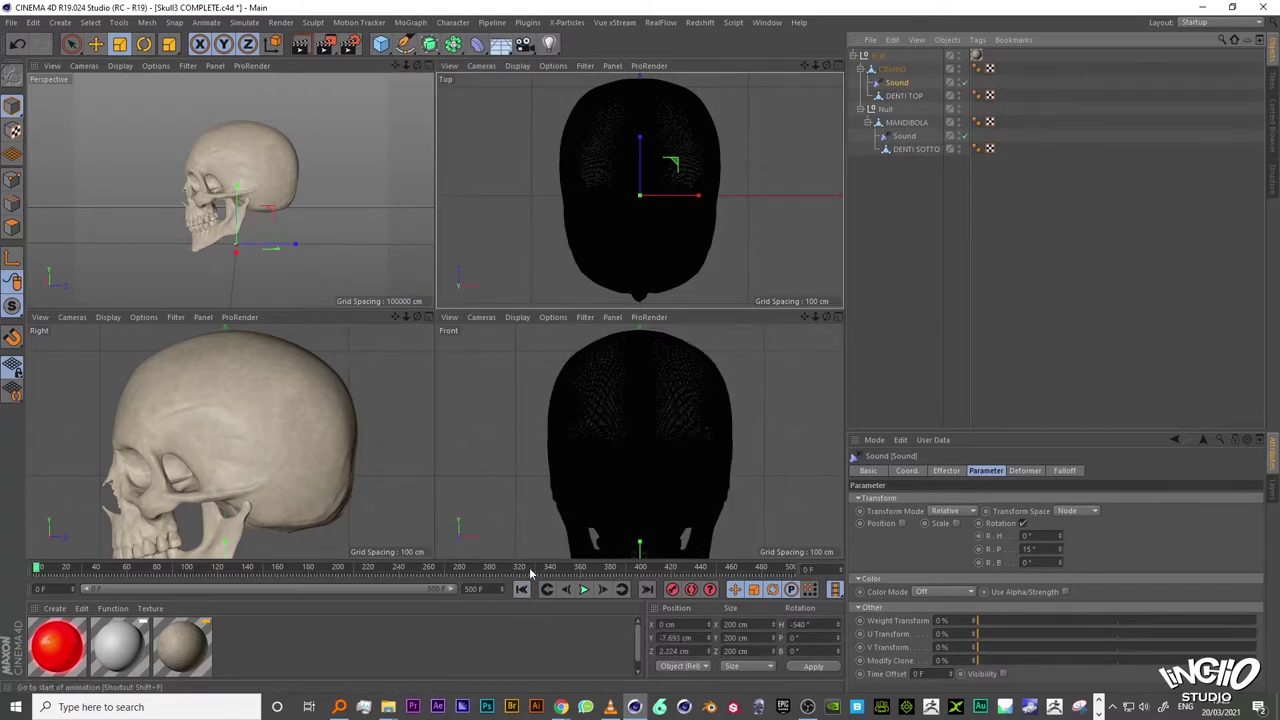
left_click(946, 470)
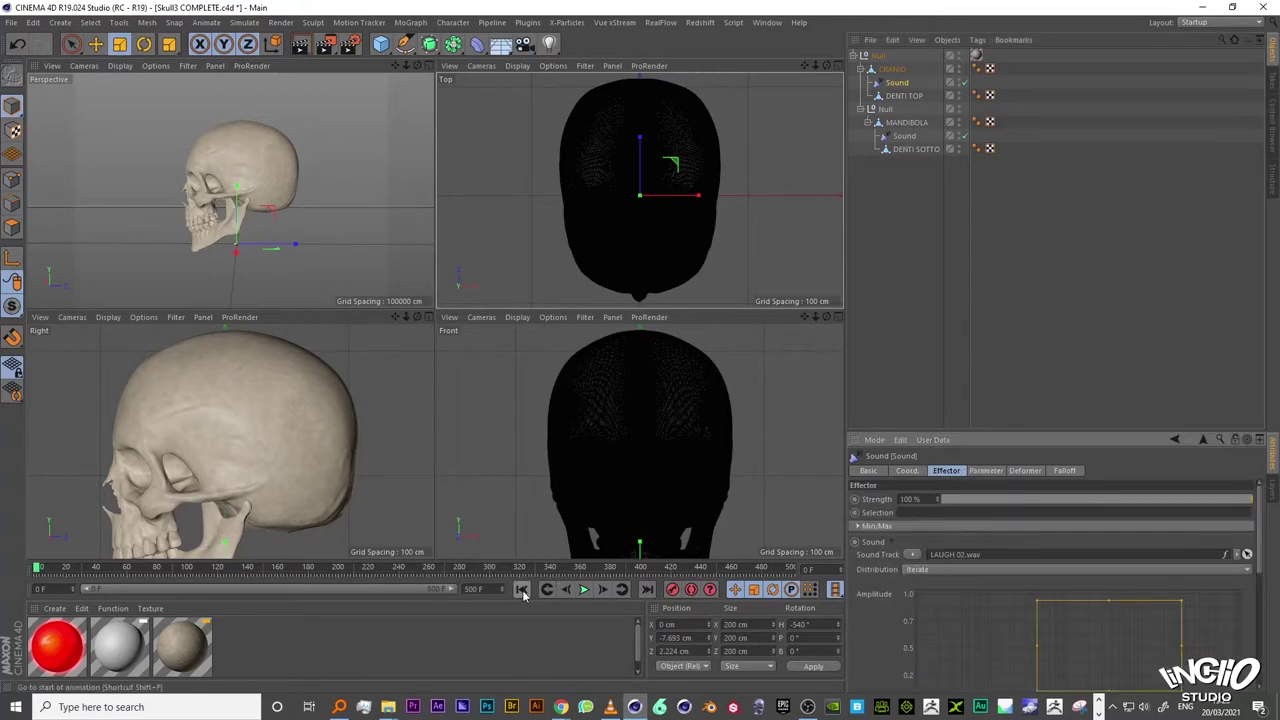
Step: Load LAUGH 02.wav from the EVIL LAUGH folder as the sound track of the mandible's Sound effector
left_click(903, 136)
left_click(388, 707)
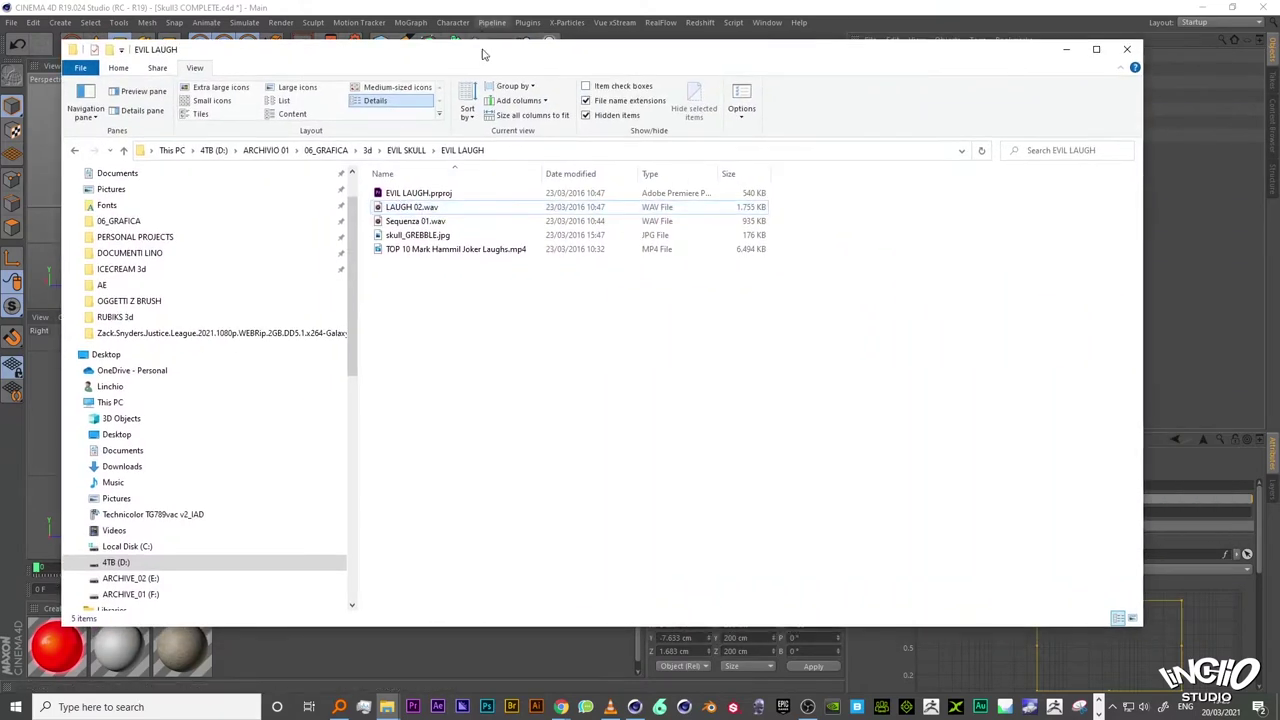
left_click(484, 14)
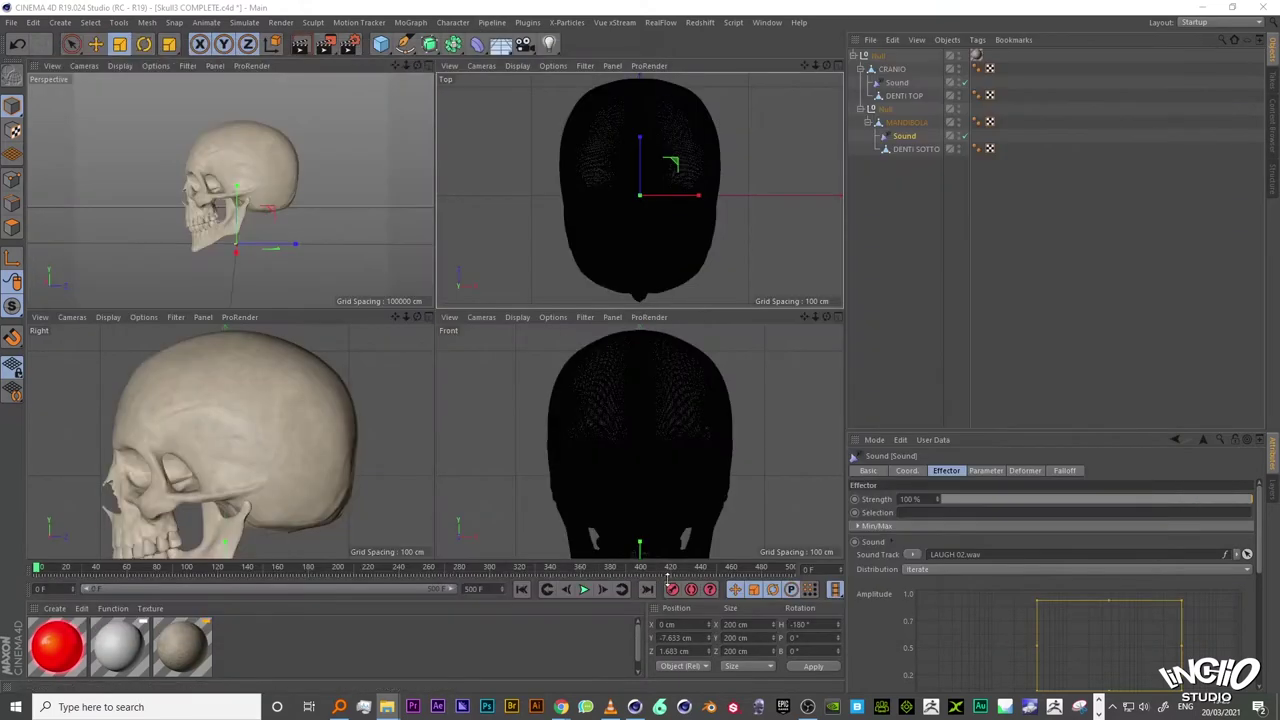
left_click(910, 554)
left_click(928, 566)
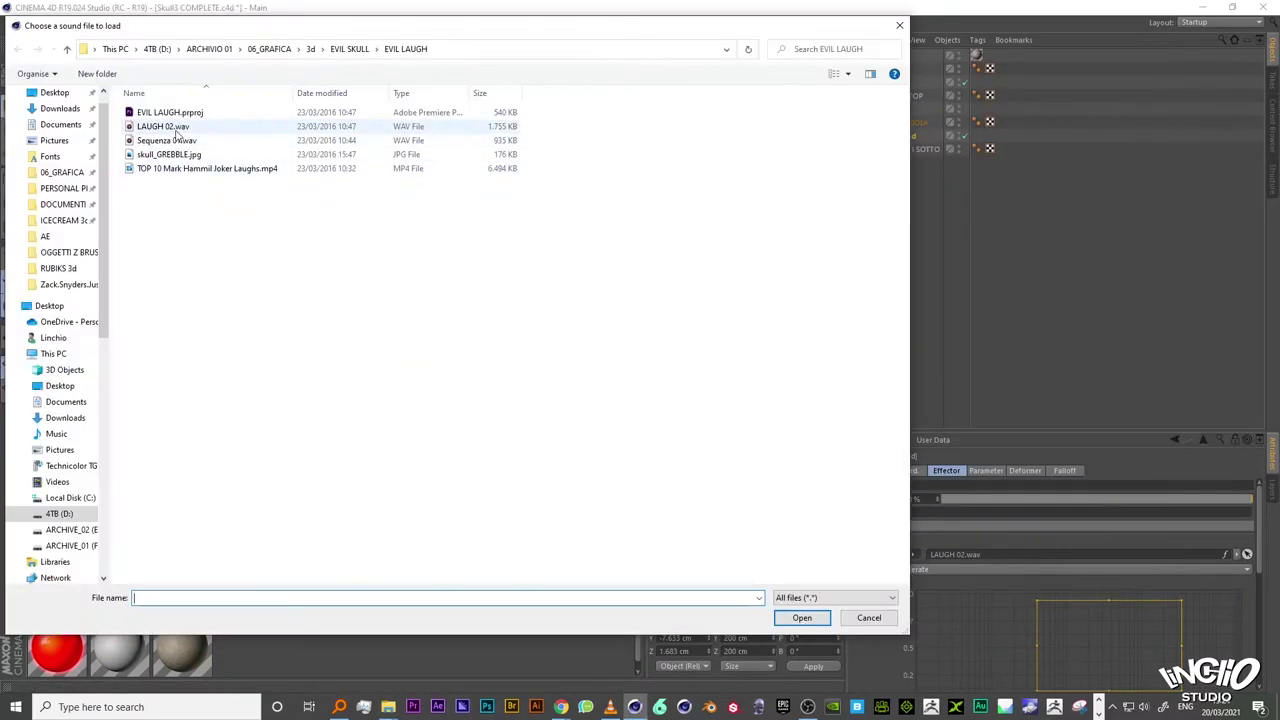
double_click(174, 129)
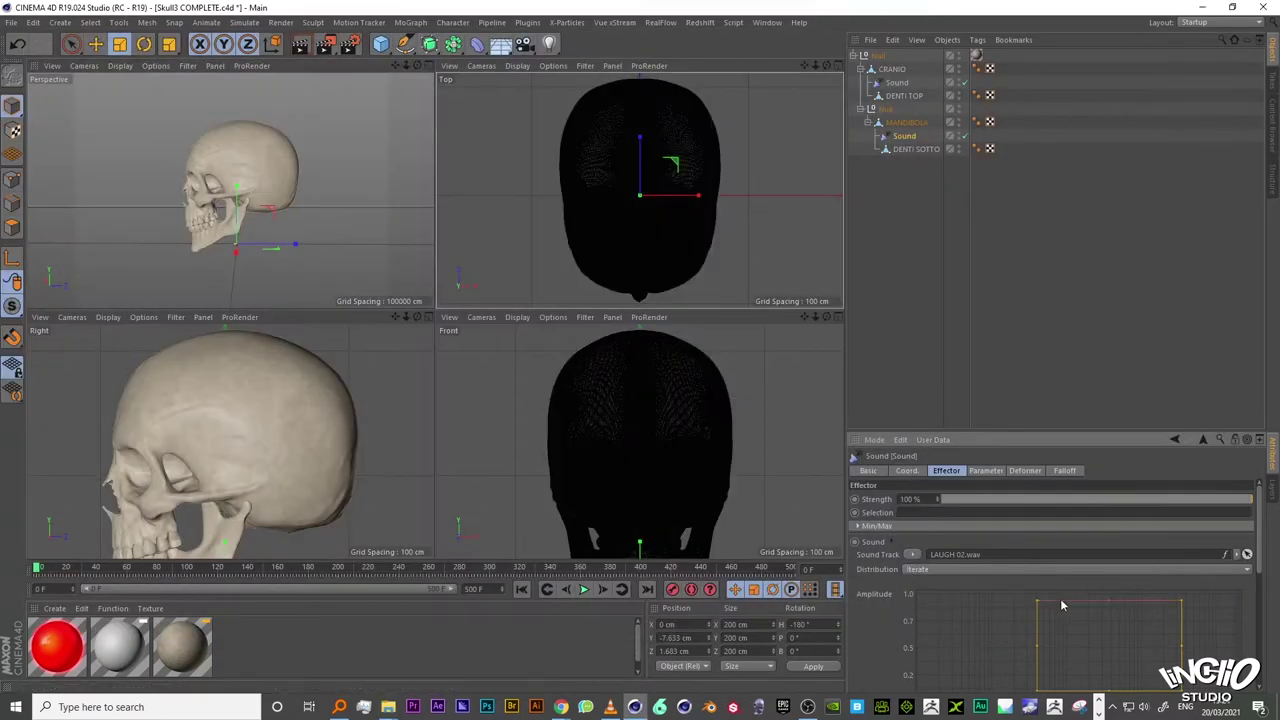
Step: Play the sound-driven skull animation and compare the rotation parameters of the cranium's and mandible's Sound effectors
left_click(583, 589)
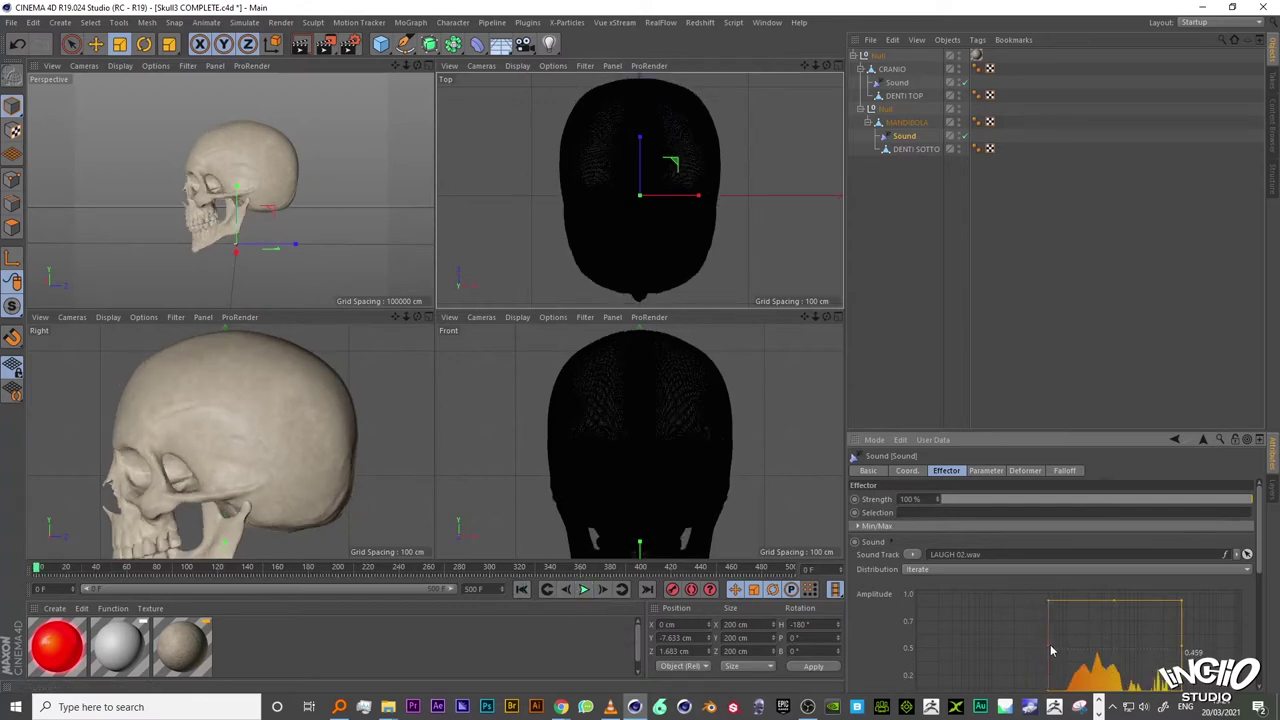
left_click(583, 589)
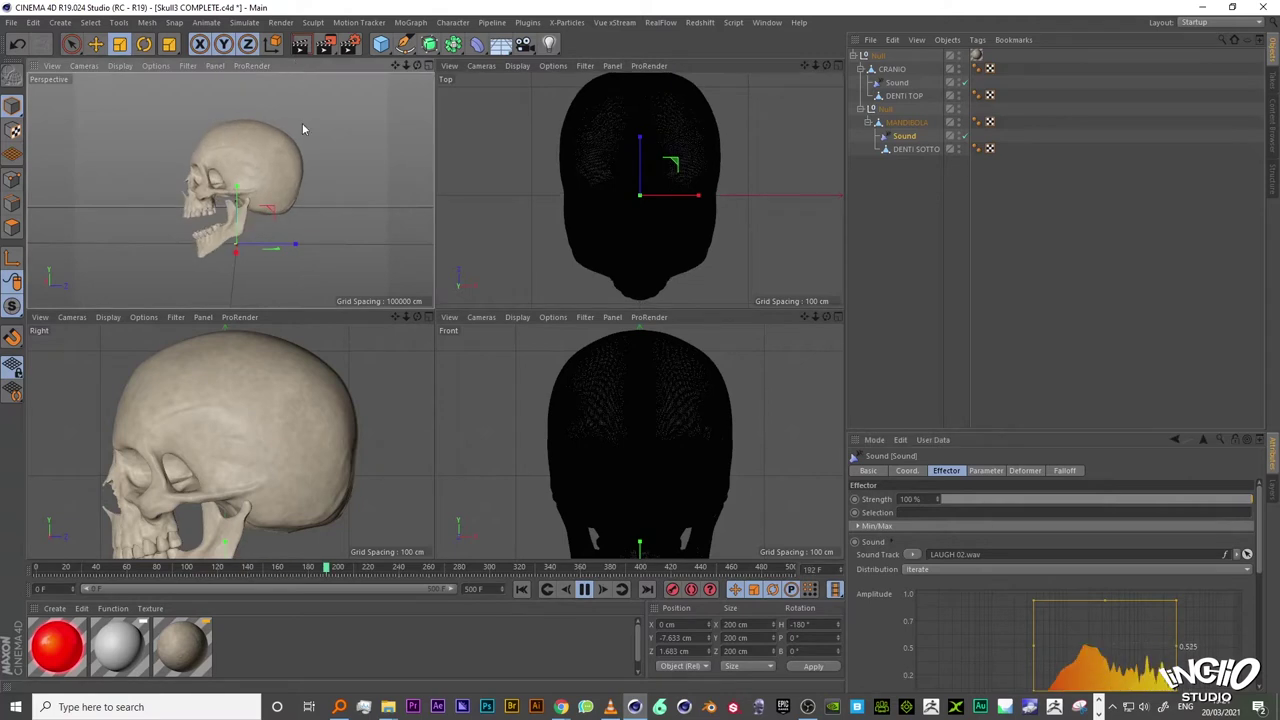
left_click(984, 471)
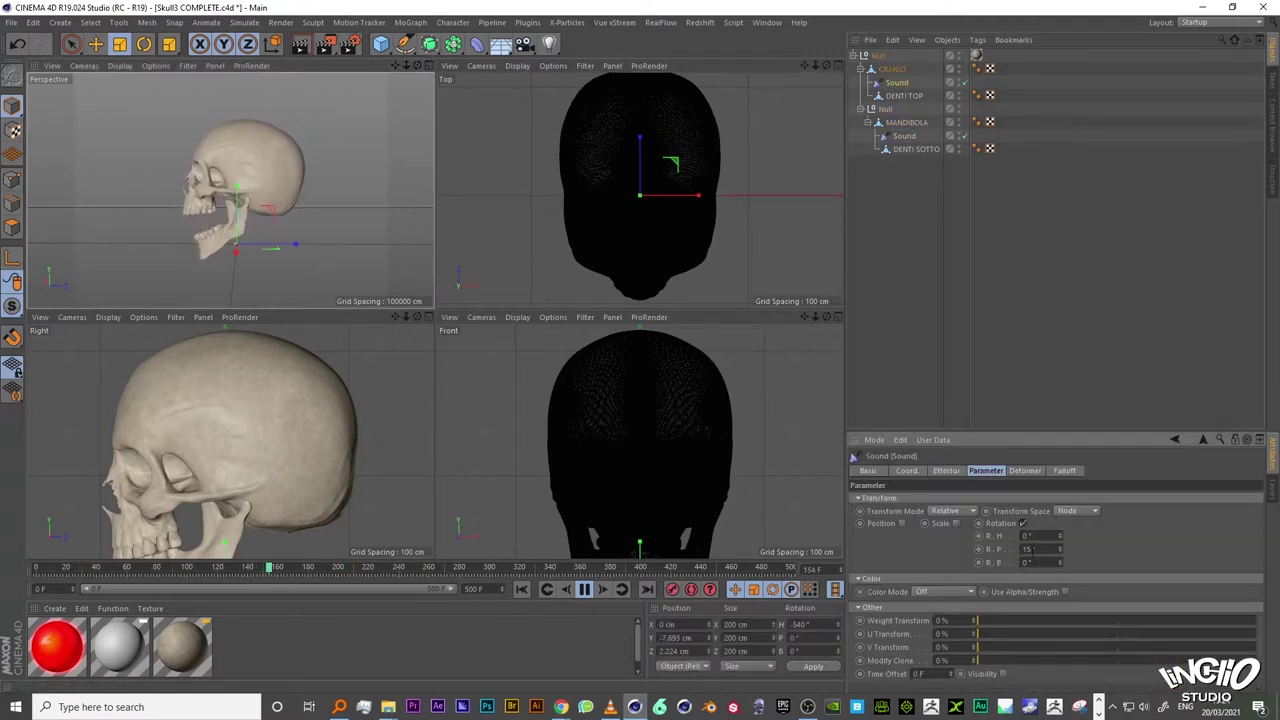
left_click(903, 137)
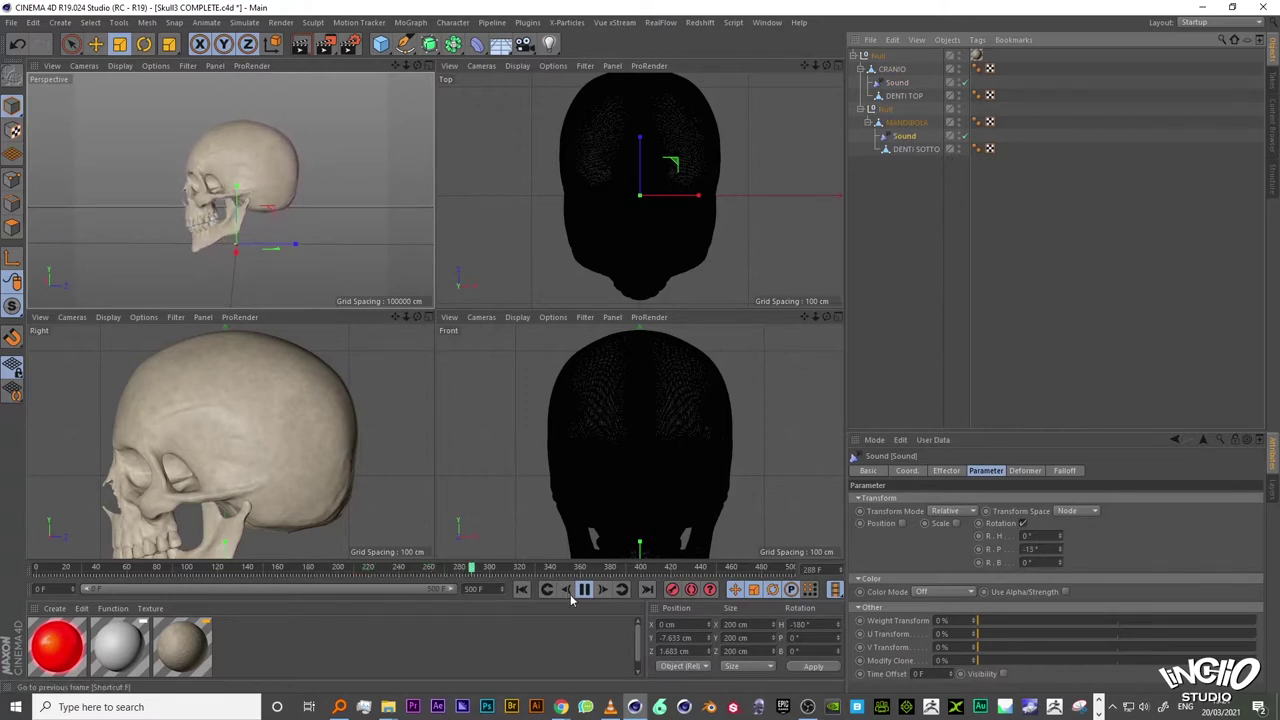
left_click(521, 590)
left_click(585, 589)
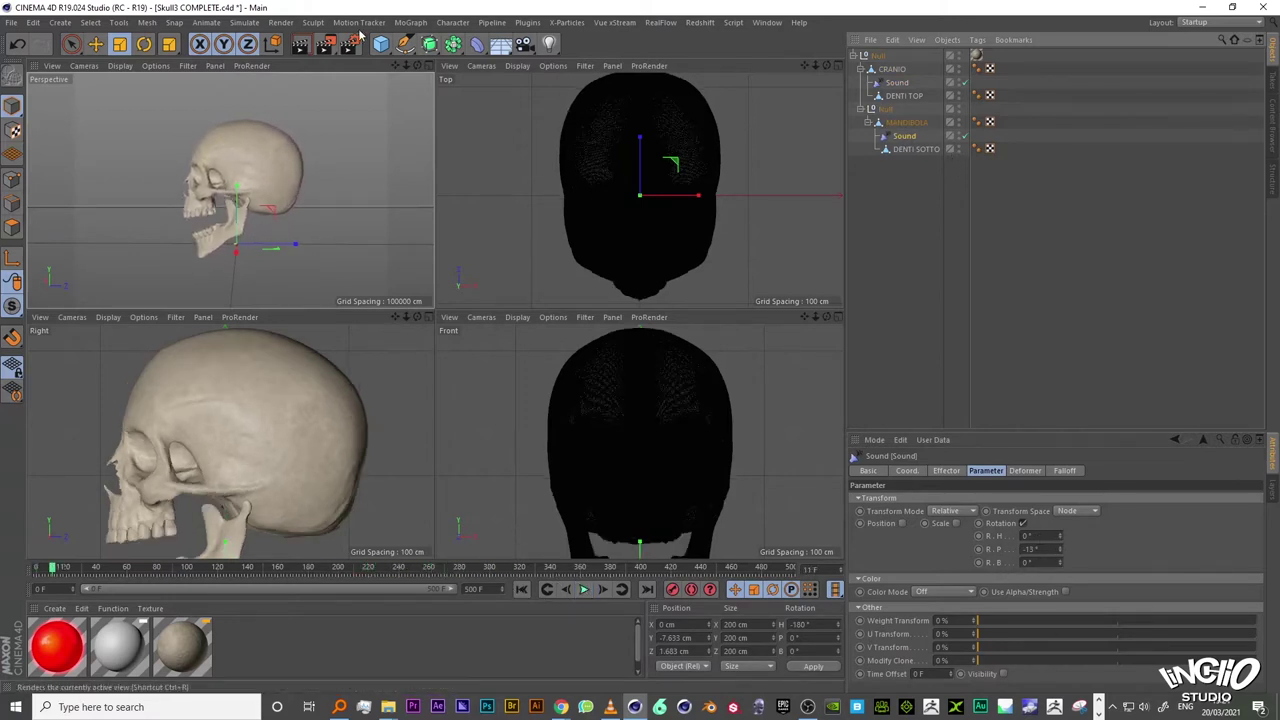
Step: Inspect both Sound effectors and the open jaw in a maximized perspective view, and replay the animation from the start
left_click(429, 66)
left_click(903, 140)
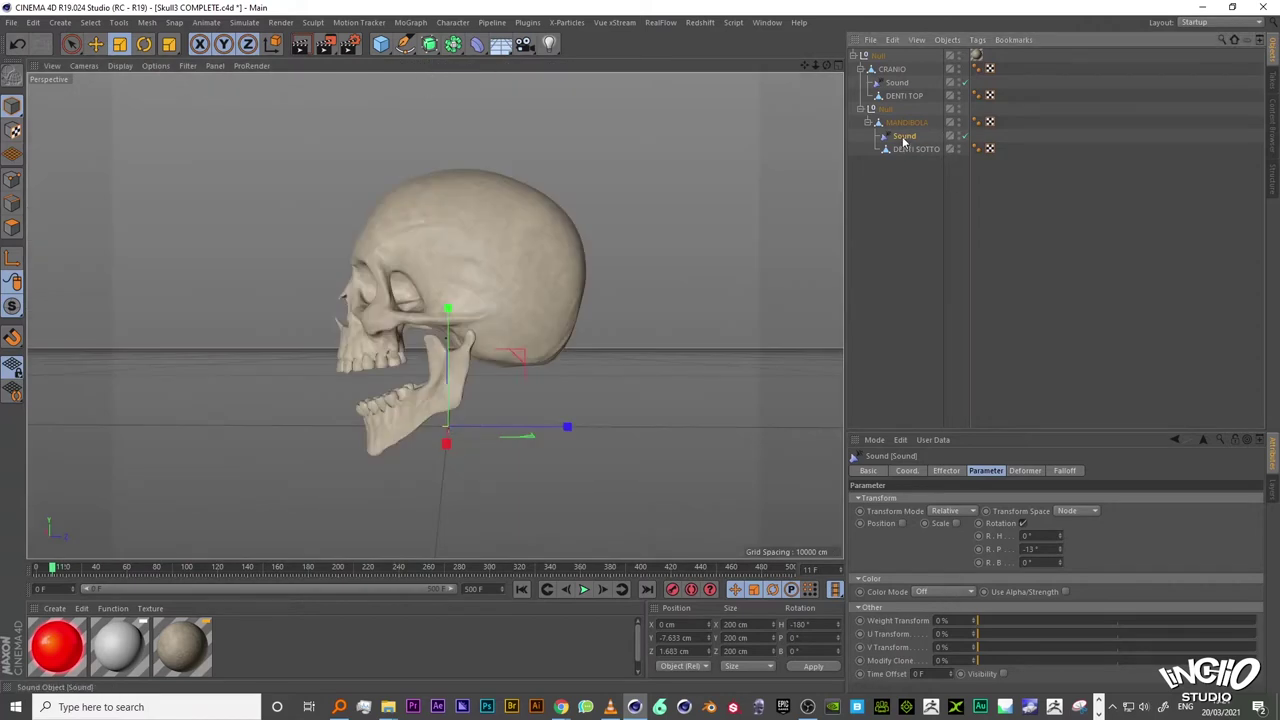
left_click(897, 83)
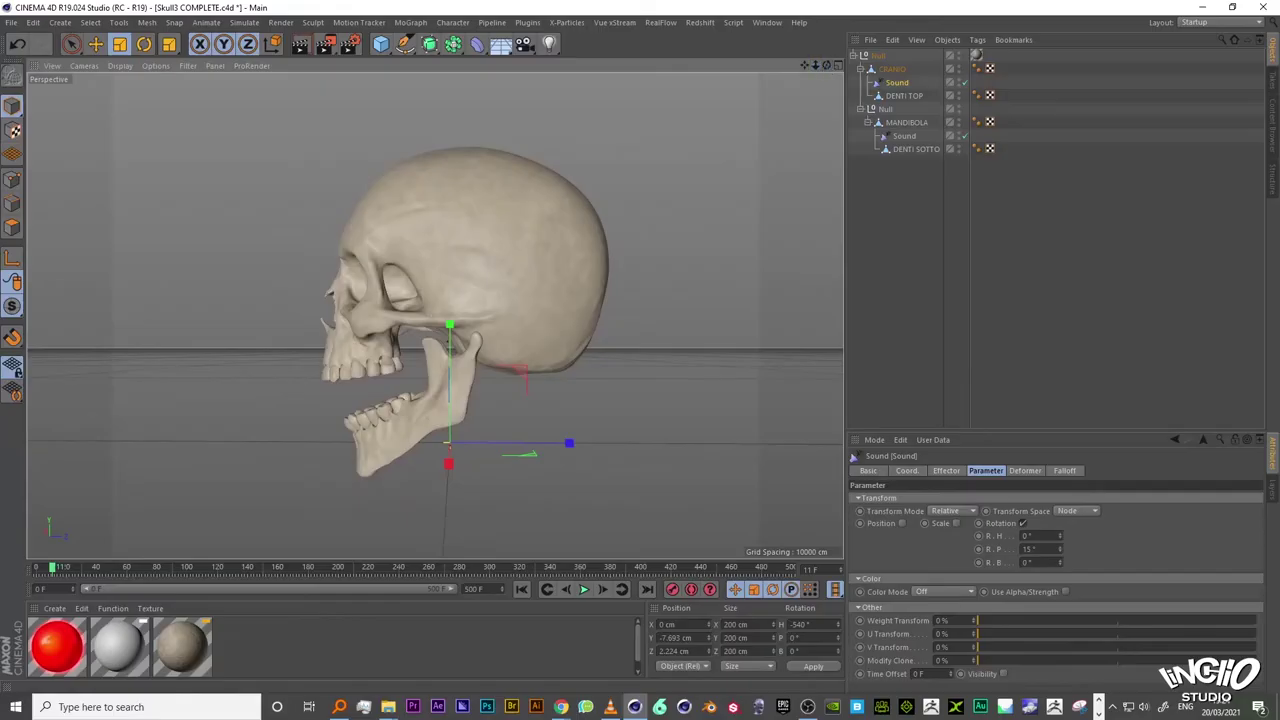
left_click_drag(826, 65, 816, 65)
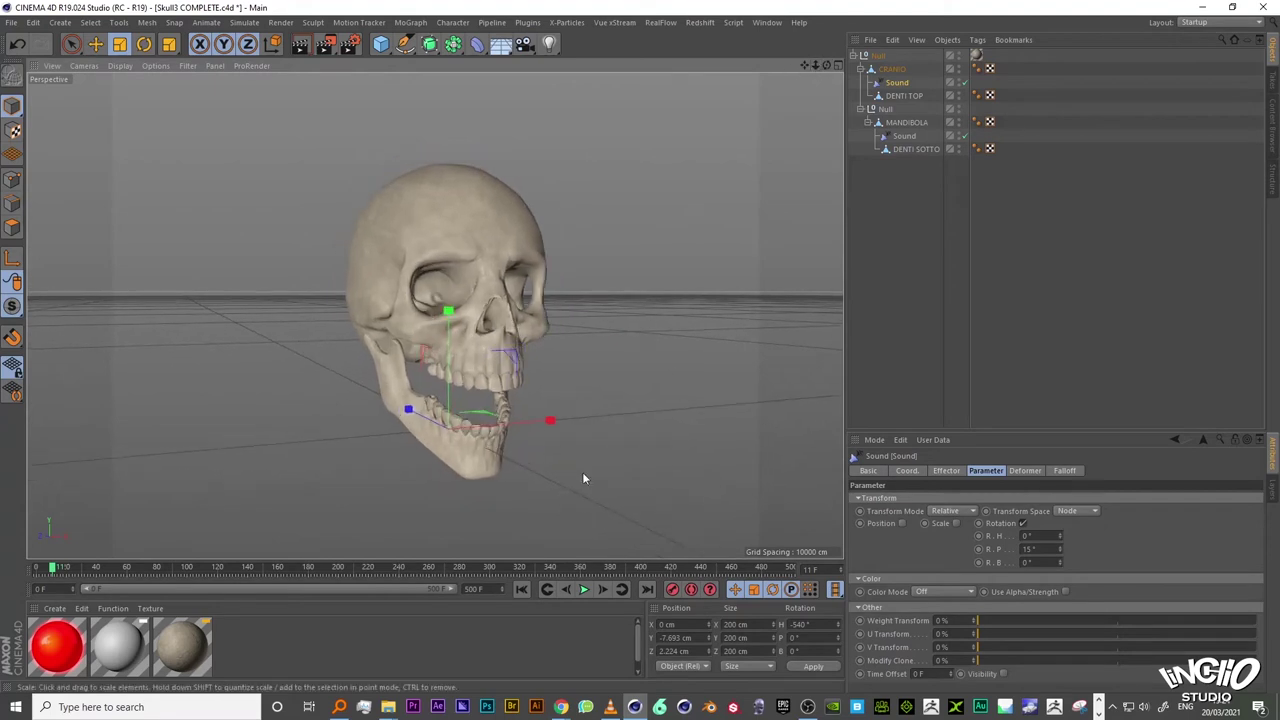
left_click(522, 589)
left_click(593, 589)
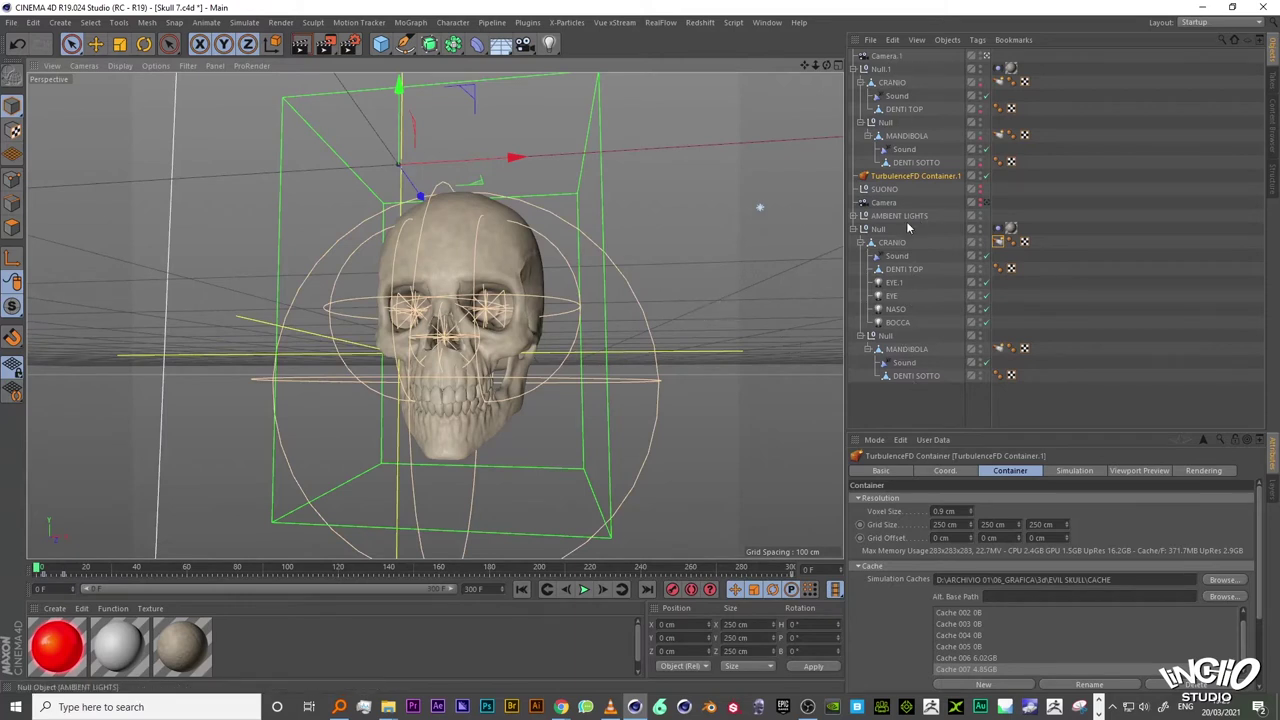
Step: Inspect the TurbulenceFD container, the lower cranium's TurbulenceFD emitter settings, and the TurbulenceFD tags offered for that object
left_click(908, 402)
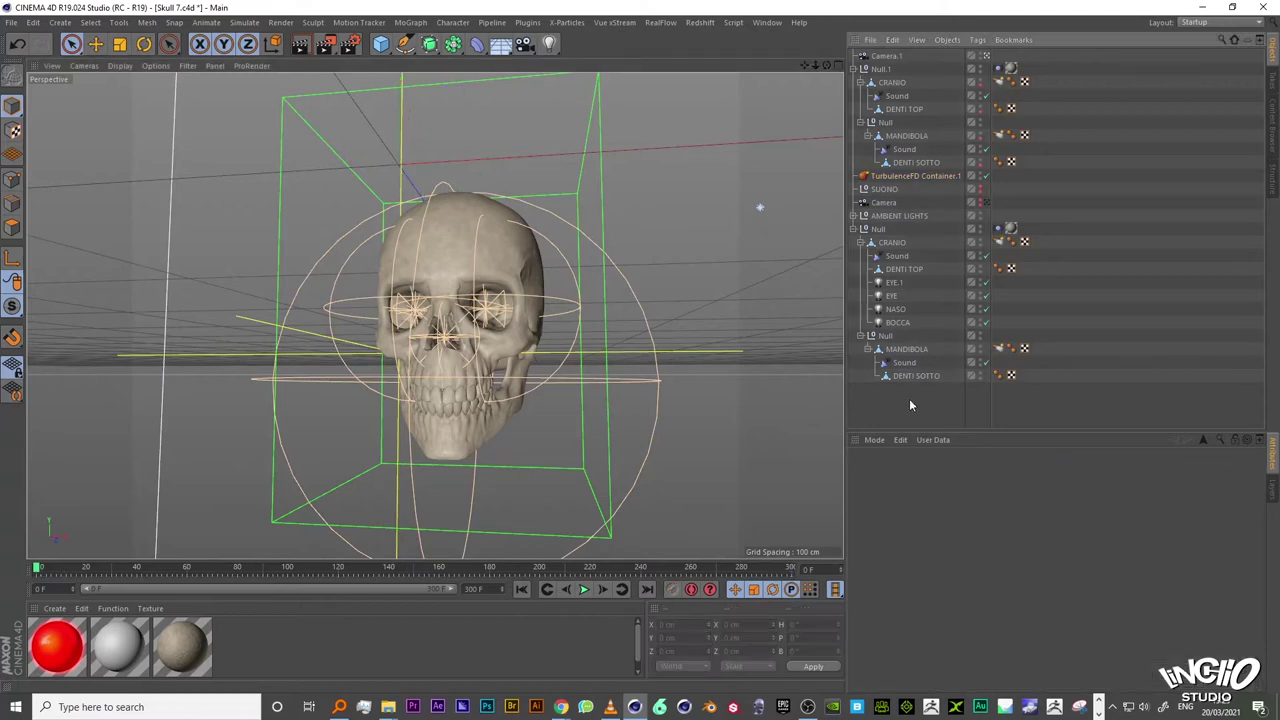
left_click(901, 177)
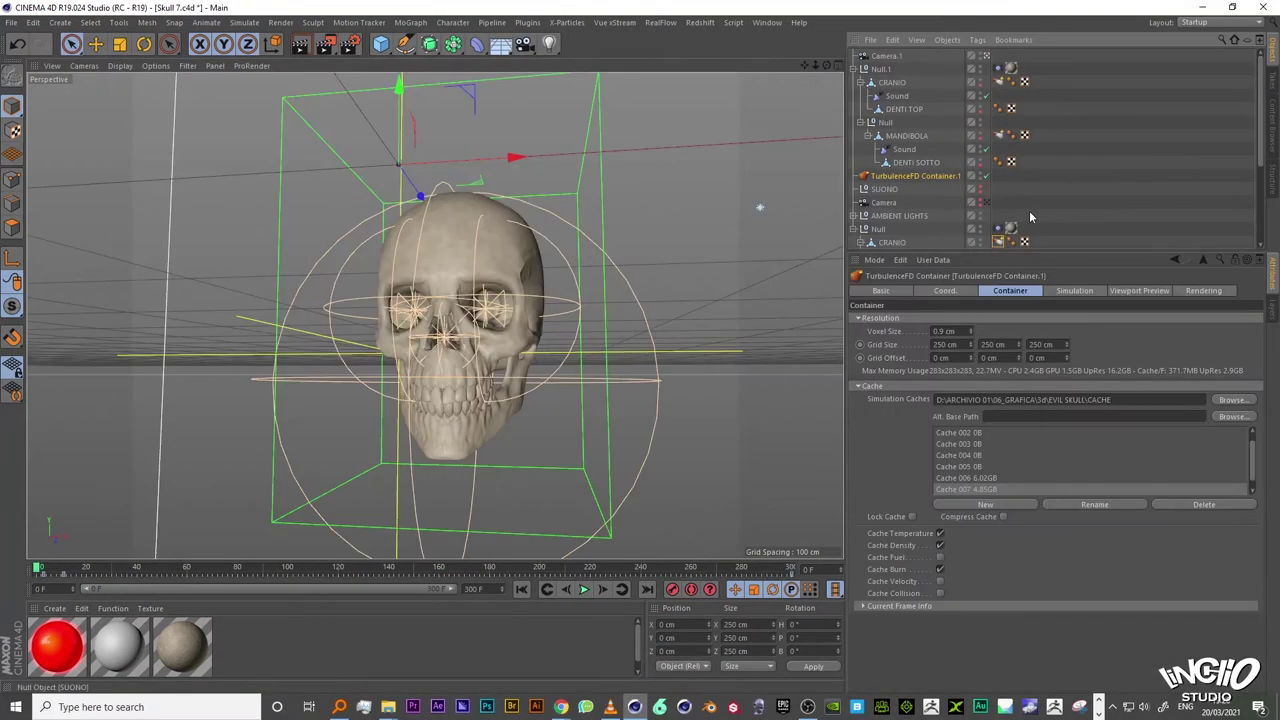
left_click(998, 242)
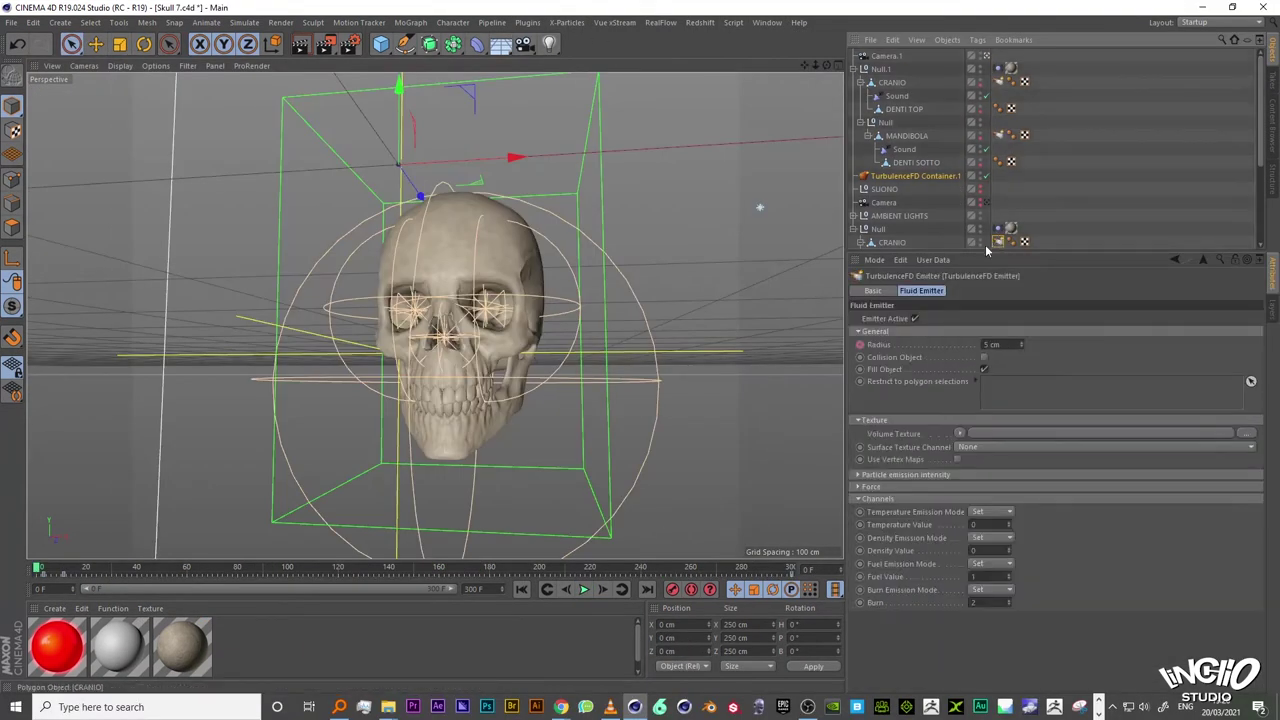
right_click(889, 246)
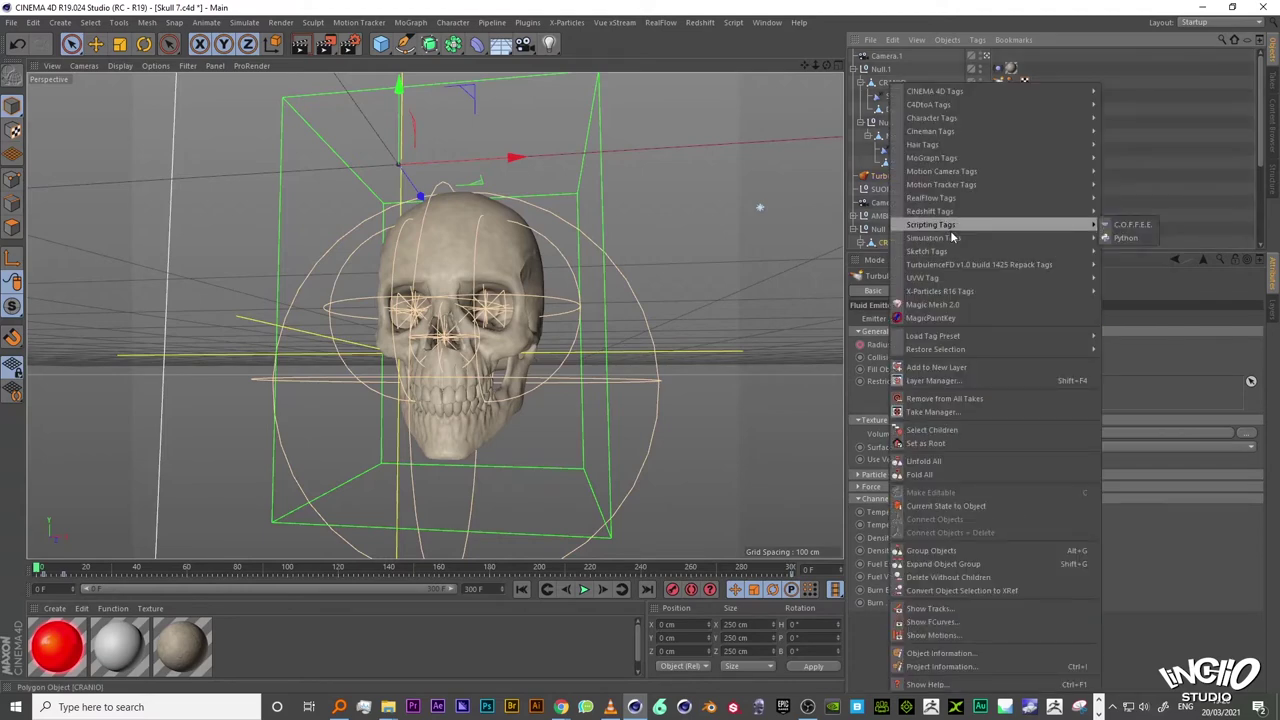
mouse_move(955, 265)
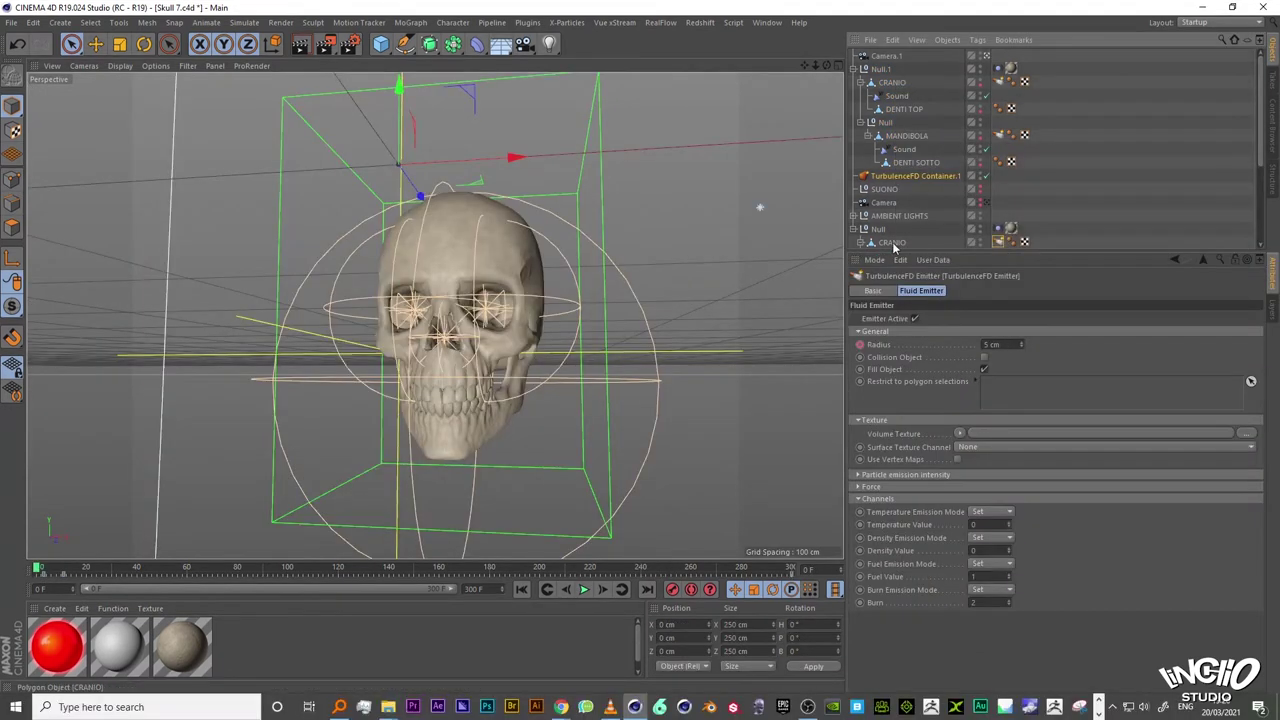
Step: Reselect the TurbulenceFD container and locate the TurbulenceFD entry among the installed plugins
left_click(915, 176)
left_click(527, 22)
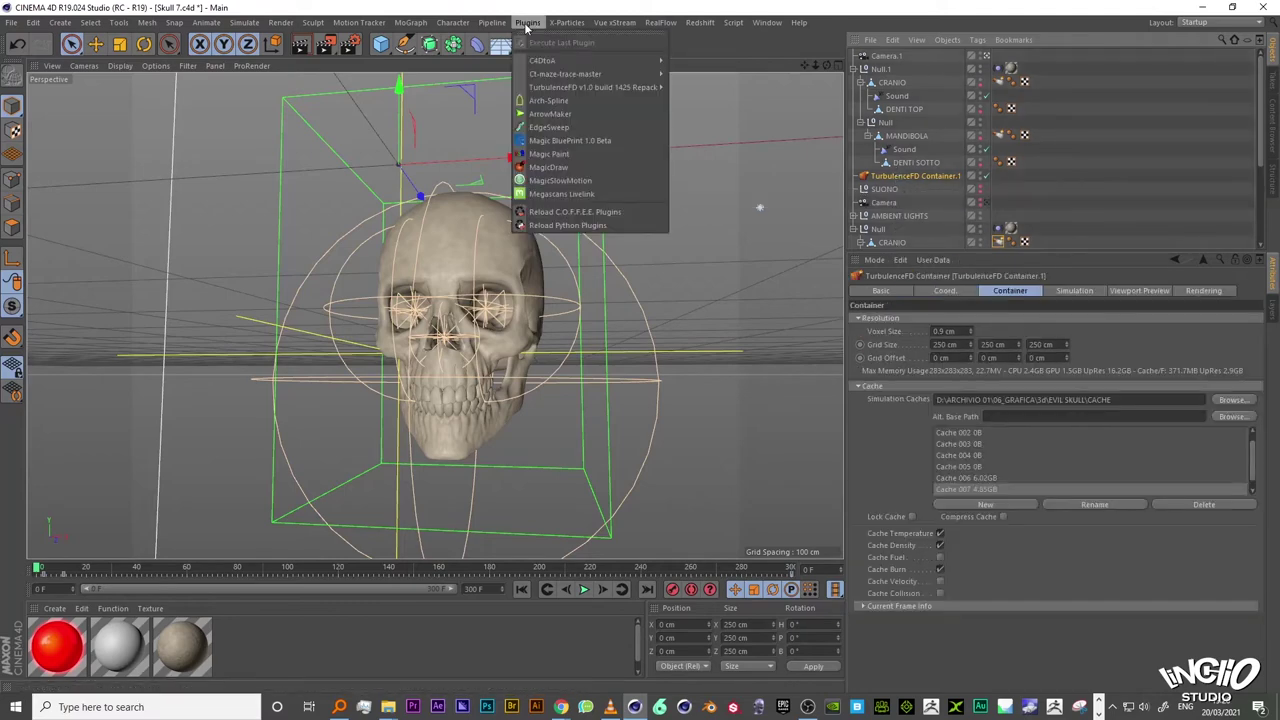
mouse_move(566, 91)
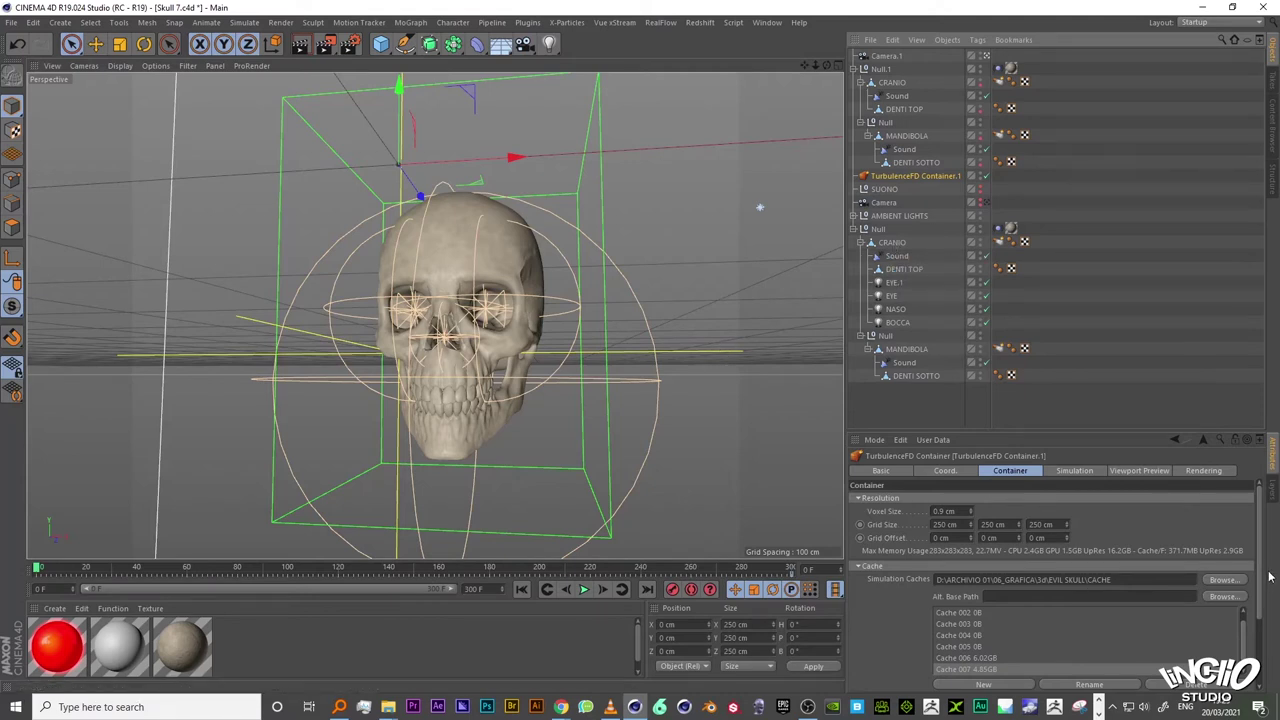
Step: Examine the TurbulenceFD container's solver, up-res and timing simulation settings
left_click_drag(1259, 566, 1256, 535)
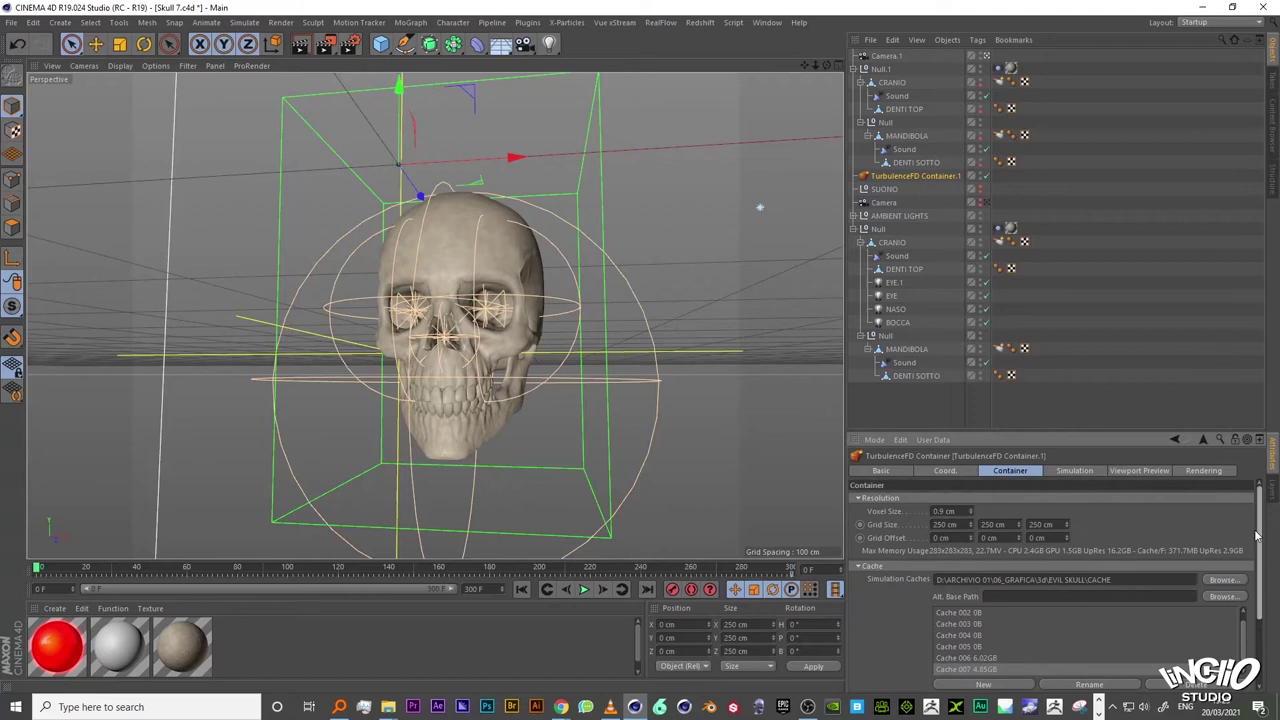
left_click(1062, 472)
left_click(858, 511)
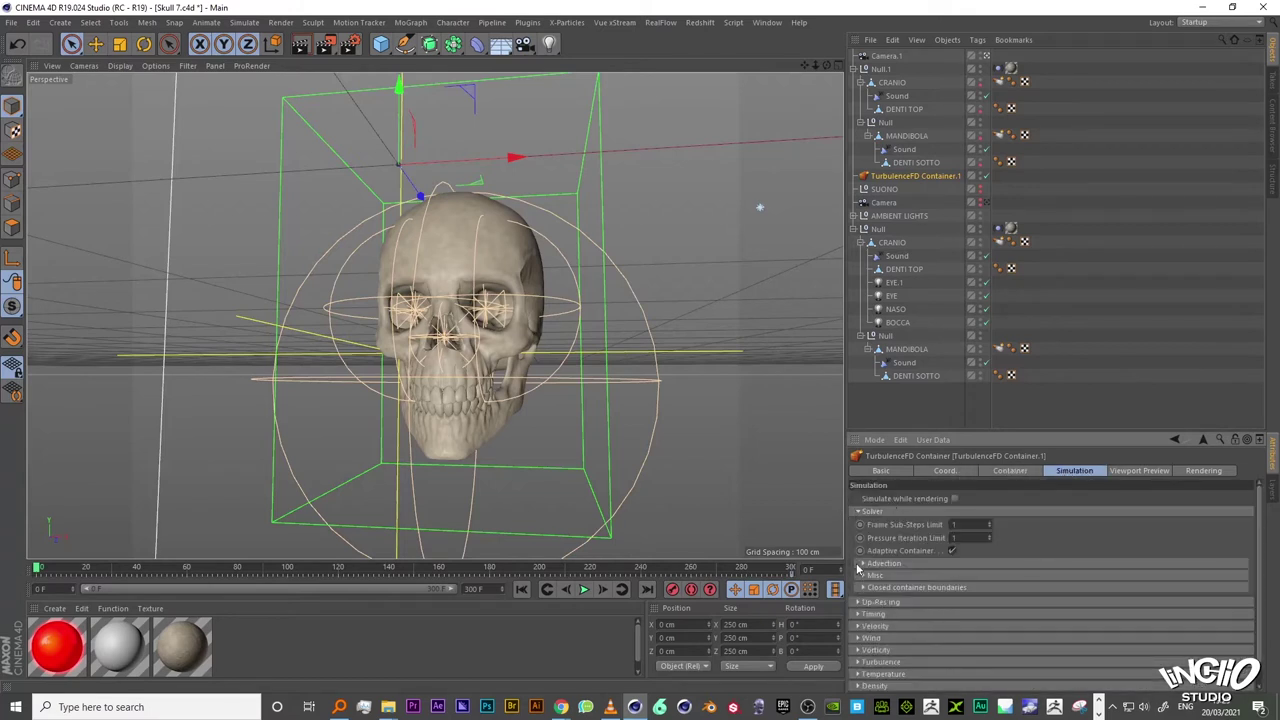
left_click(857, 602)
left_click(864, 563)
scroll(880, 563, "down", 3)
left_click(858, 590)
scroll(863, 591, "down", 3)
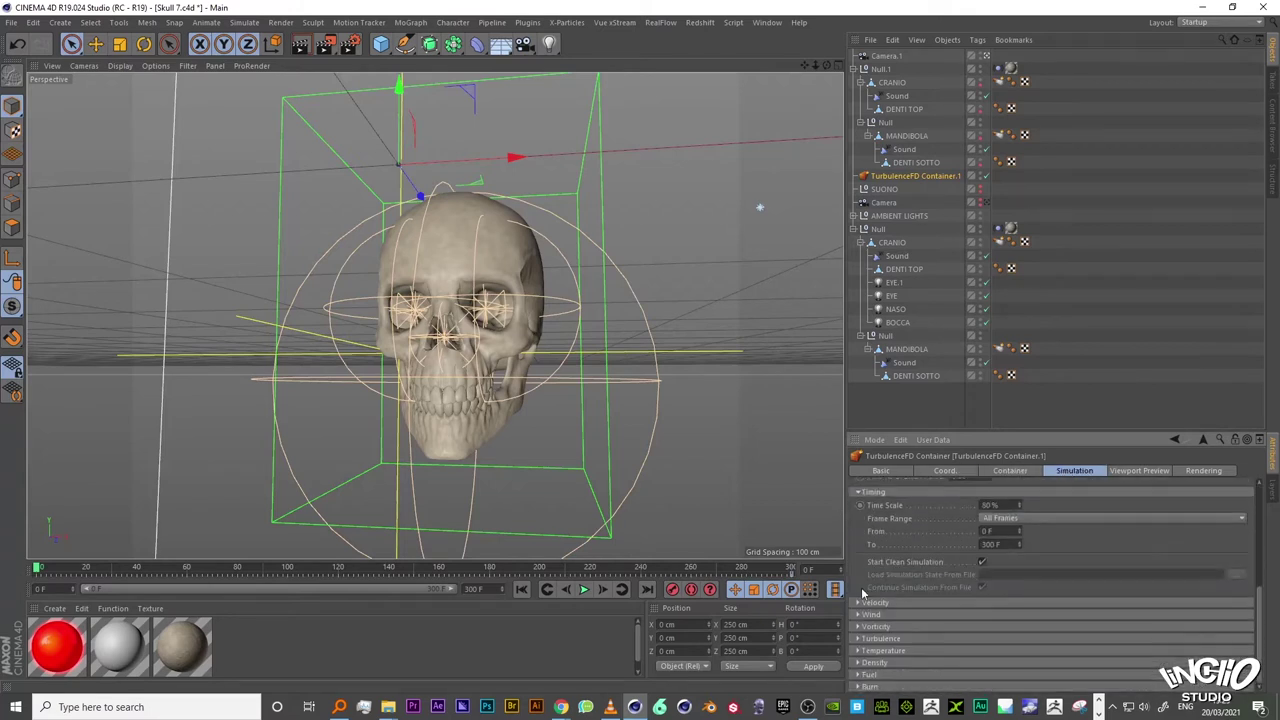
Step: Examine the container's velocity, wind, vorticity and turbulence simulation settings
left_click(858, 603)
scroll(862, 600, "down", 2)
left_click(858, 613)
scroll(857, 613, "down", 2)
left_click(857, 626)
scroll(857, 628, "down", 3)
left_click(858, 639)
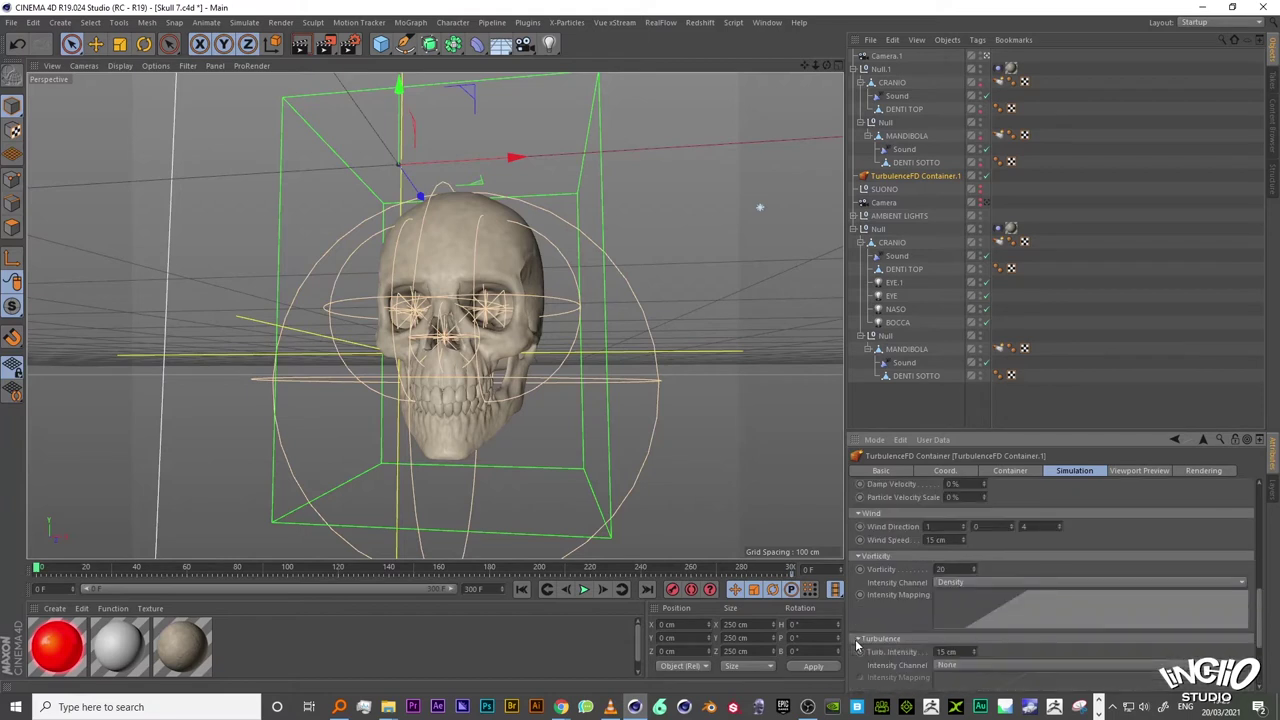
scroll(858, 643, "down", 4)
Step: Examine the container's temperature, density, fuel and burn simulation settings
left_click(859, 652)
scroll(859, 652, "down", 3)
left_click(857, 663)
scroll(868, 625, "down", 3)
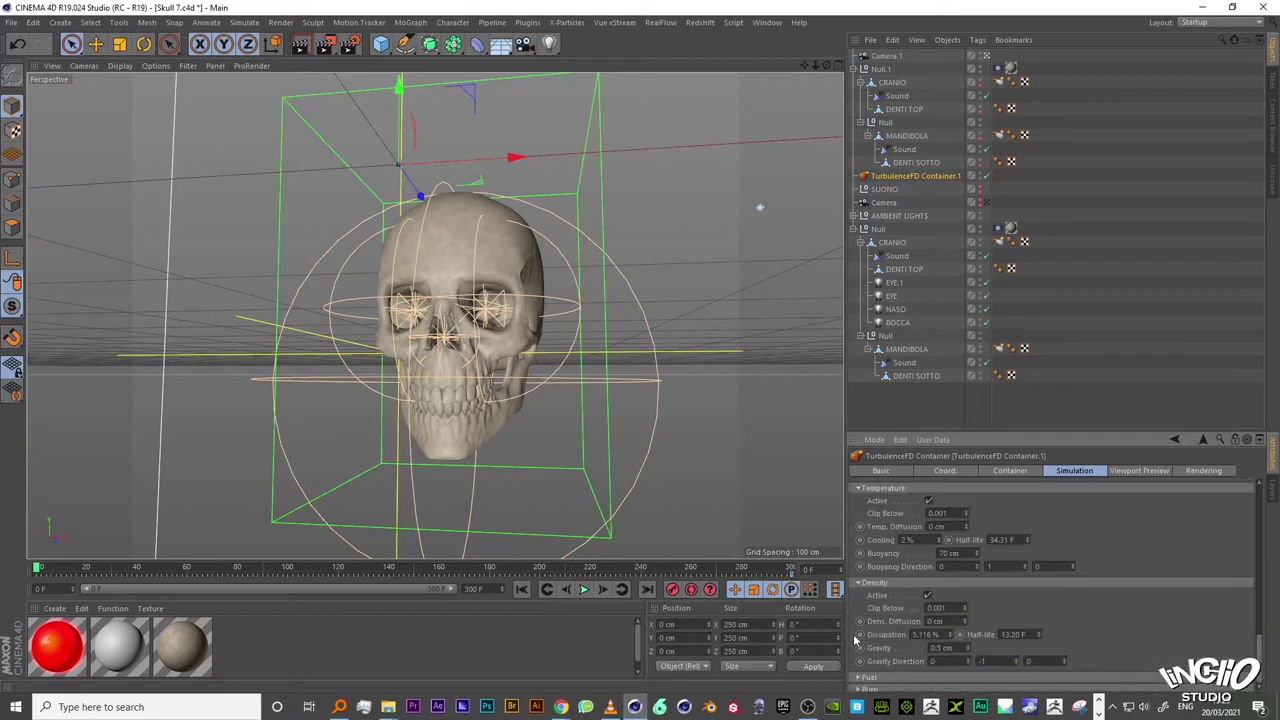
left_click(857, 674)
scroll(862, 625, "down", 4)
left_click(857, 687)
scroll(864, 635, "down", 2)
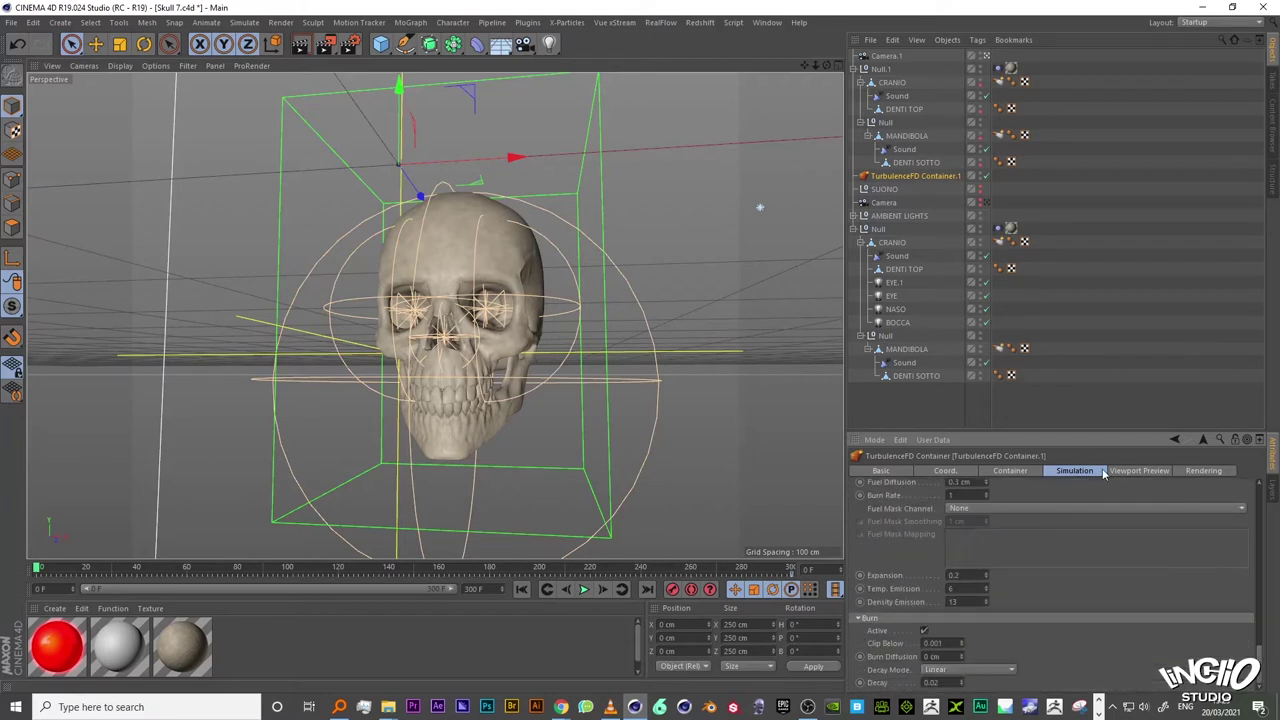
Step: Enlarge the attributes area and examine the TurbulenceFD container's smoke shader and fire shader rendering settings
left_click_drag(982, 432, 982, 252)
scroll(1243, 354, "up", 10)
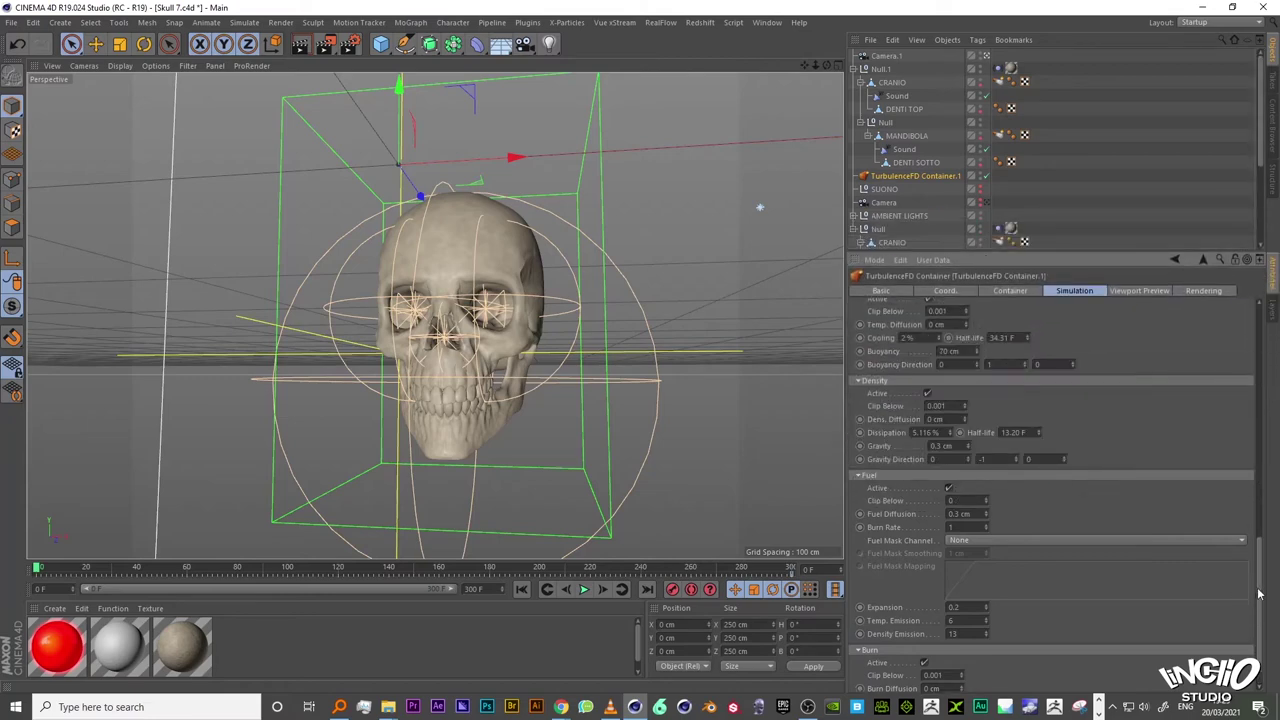
left_click(1203, 290)
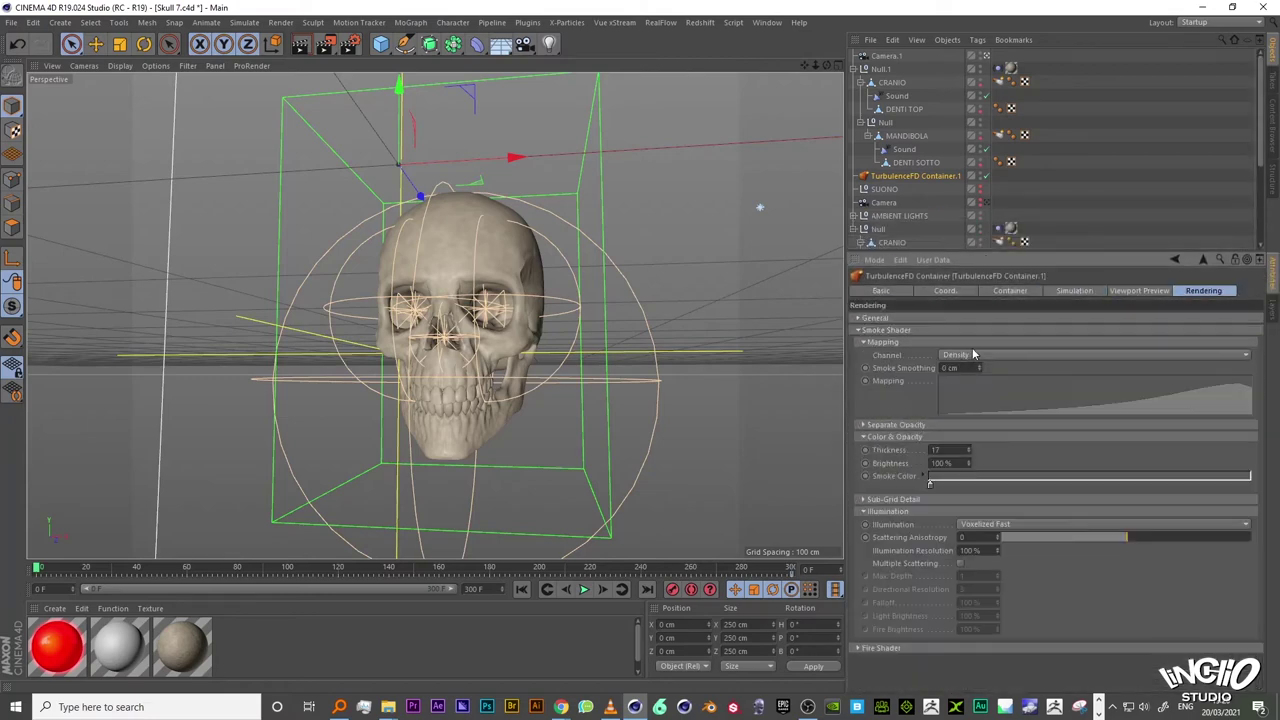
left_click(857, 648)
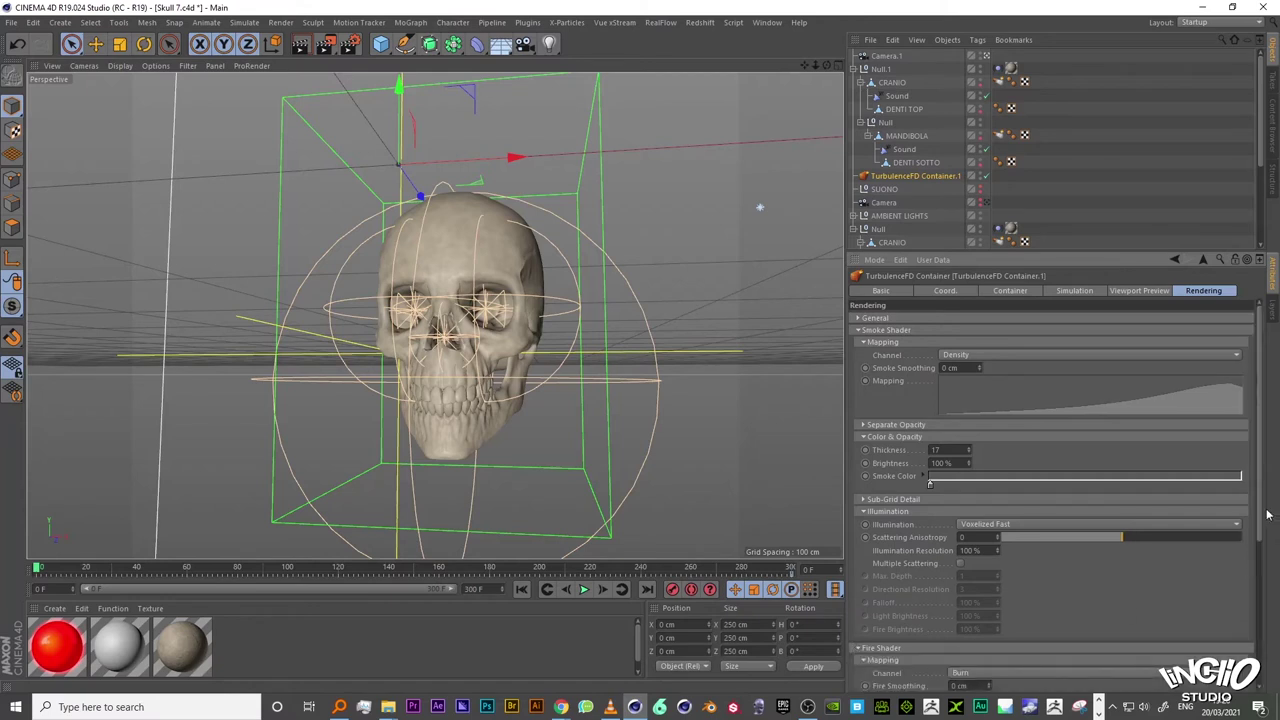
left_click_drag(1260, 515, 1258, 624)
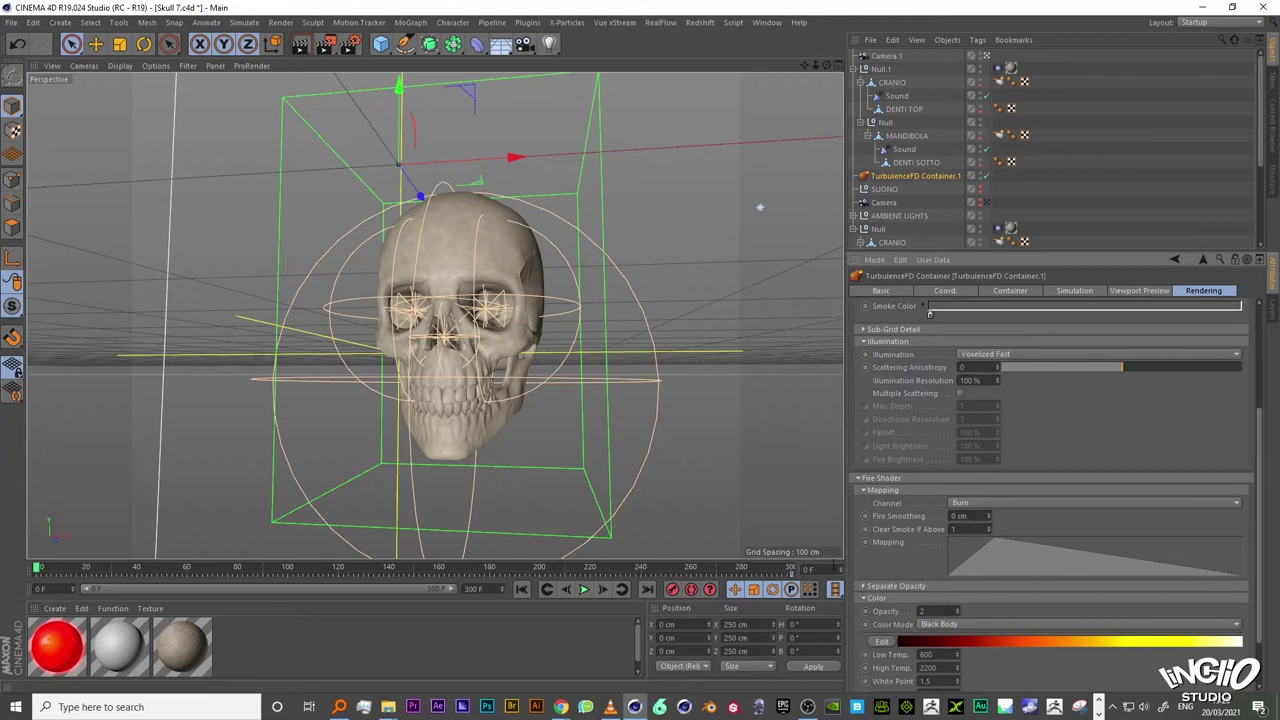
Step: Examine the fire shader's separate opacity settings and the container's general rendering settings
left_click(864, 587)
left_click_drag(1258, 531, 1258, 434)
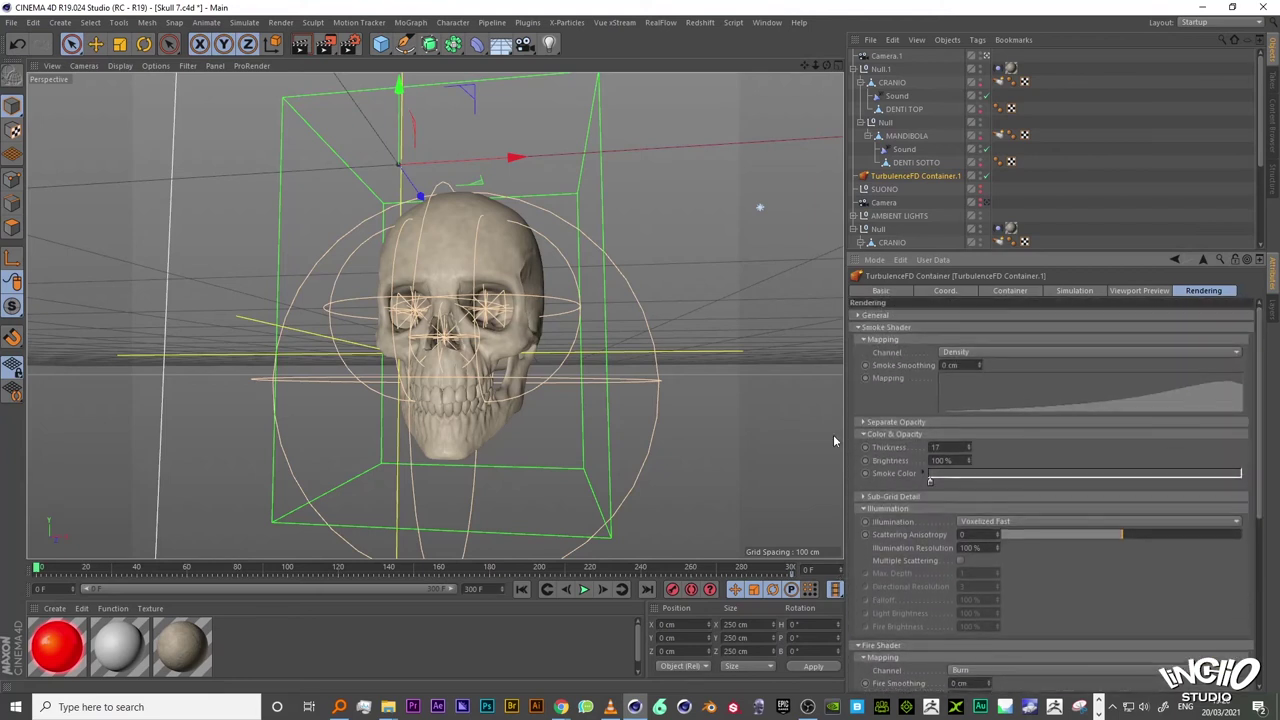
left_click(858, 315)
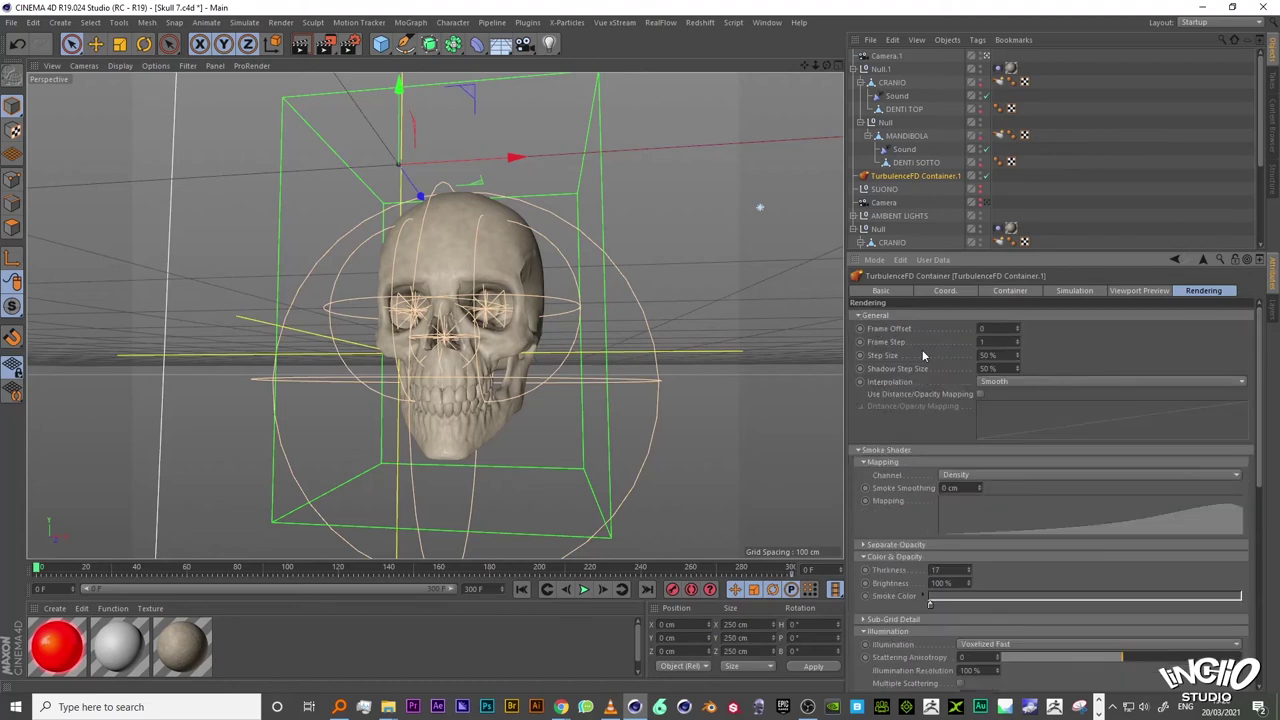
Step: Display the container's resolution and cache settings and detach the TurbulenceFD commands as a floating palette over the viewport
left_click(1009, 290)
left_click(527, 22)
mouse_move(545, 88)
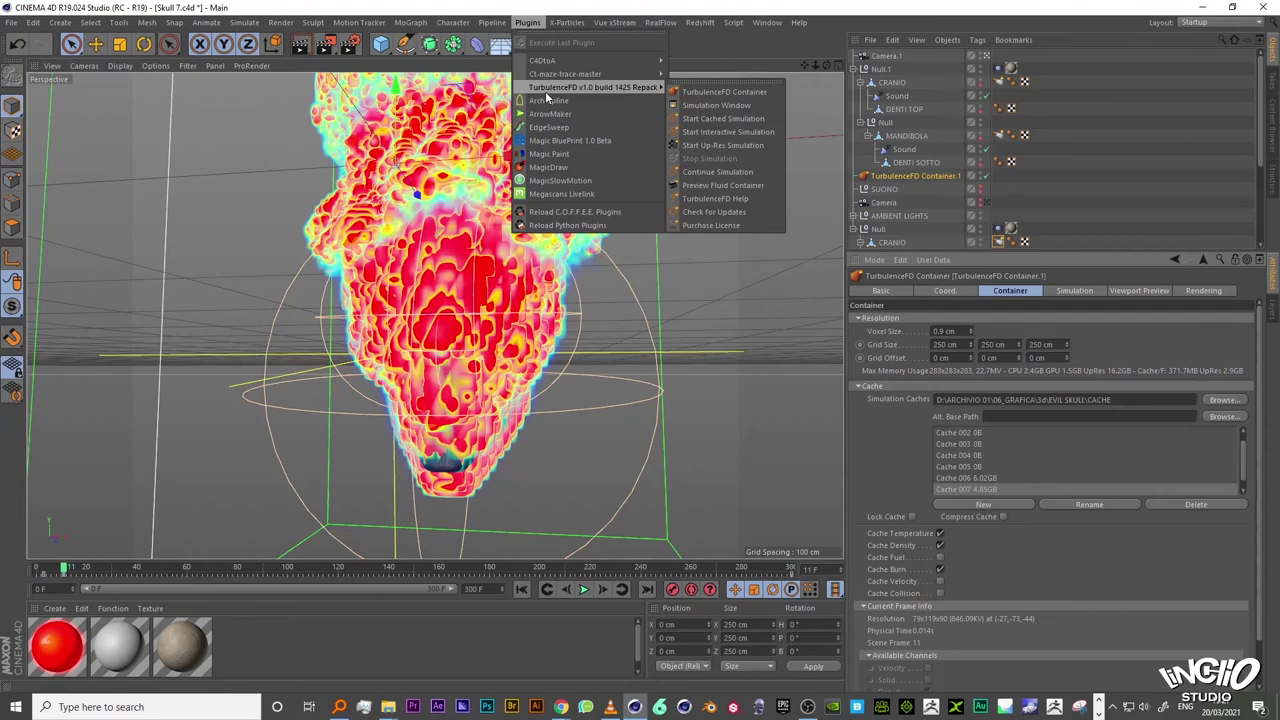
left_click(708, 80)
left_click_drag(709, 66, 743, 160)
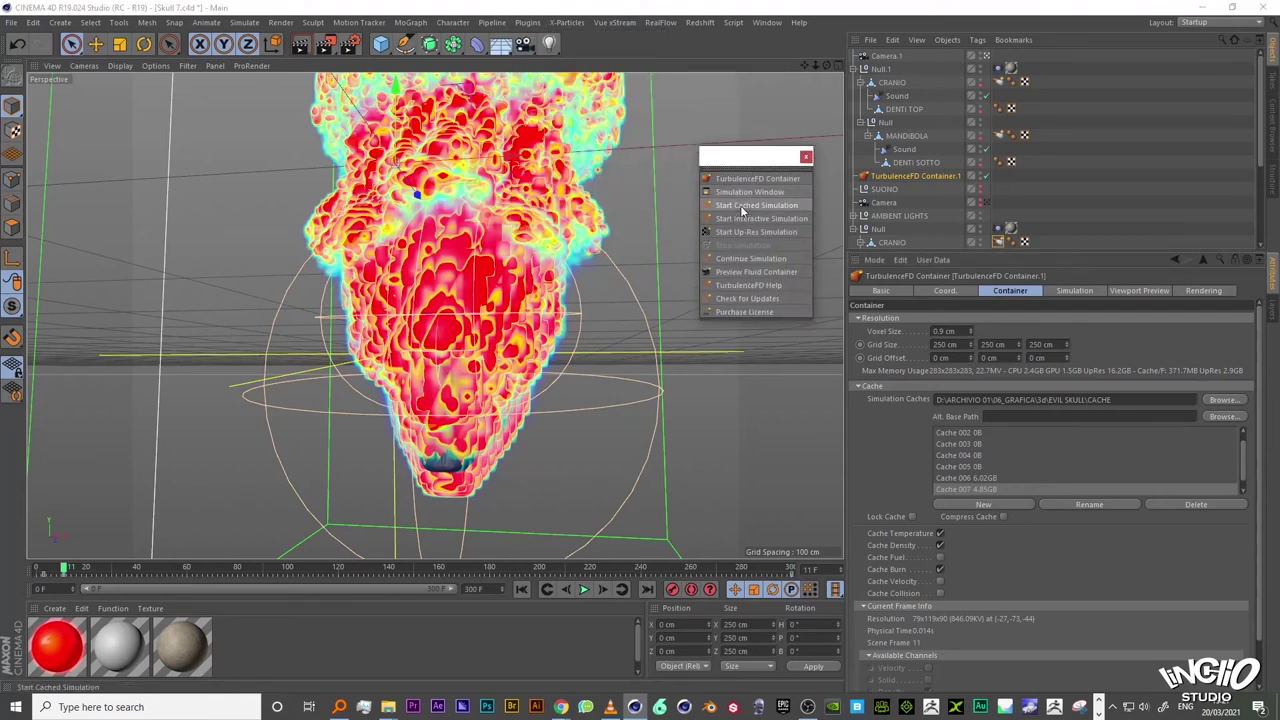
Step: View the TurbulenceFD Simulation Window clear of the fire preview, and minimize it
left_click(743, 192)
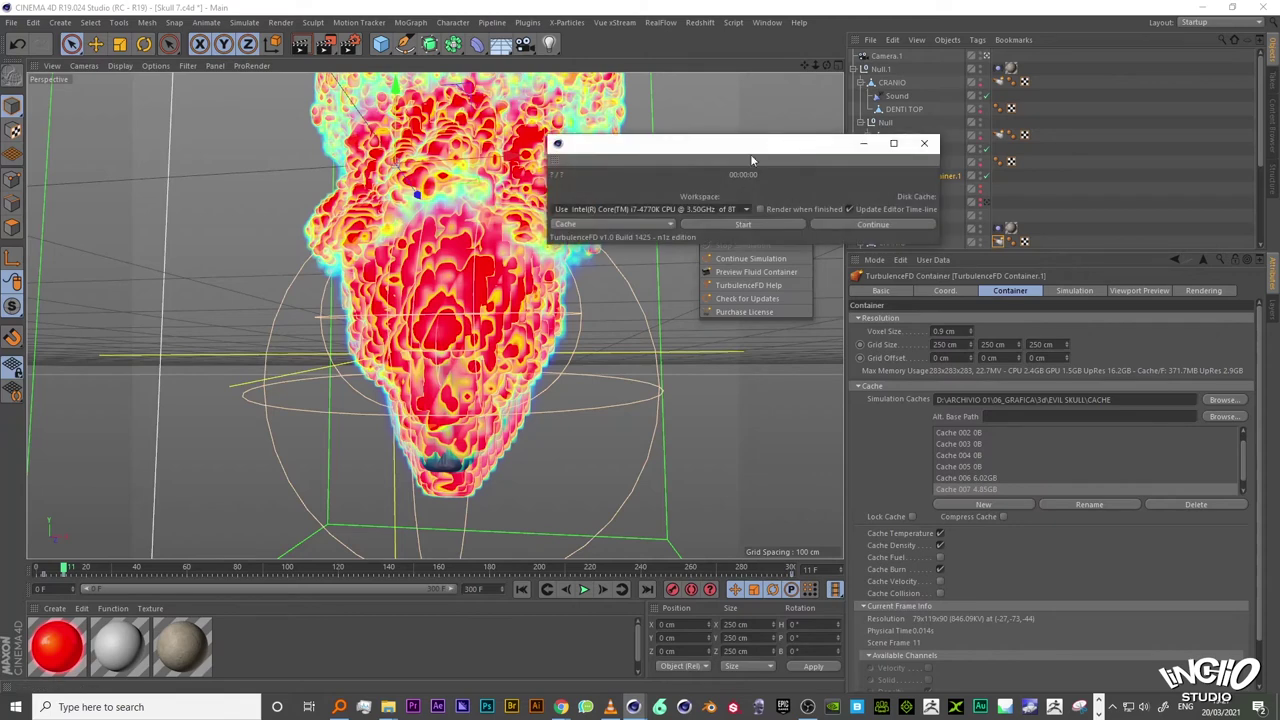
left_click_drag(750, 157, 229, 77)
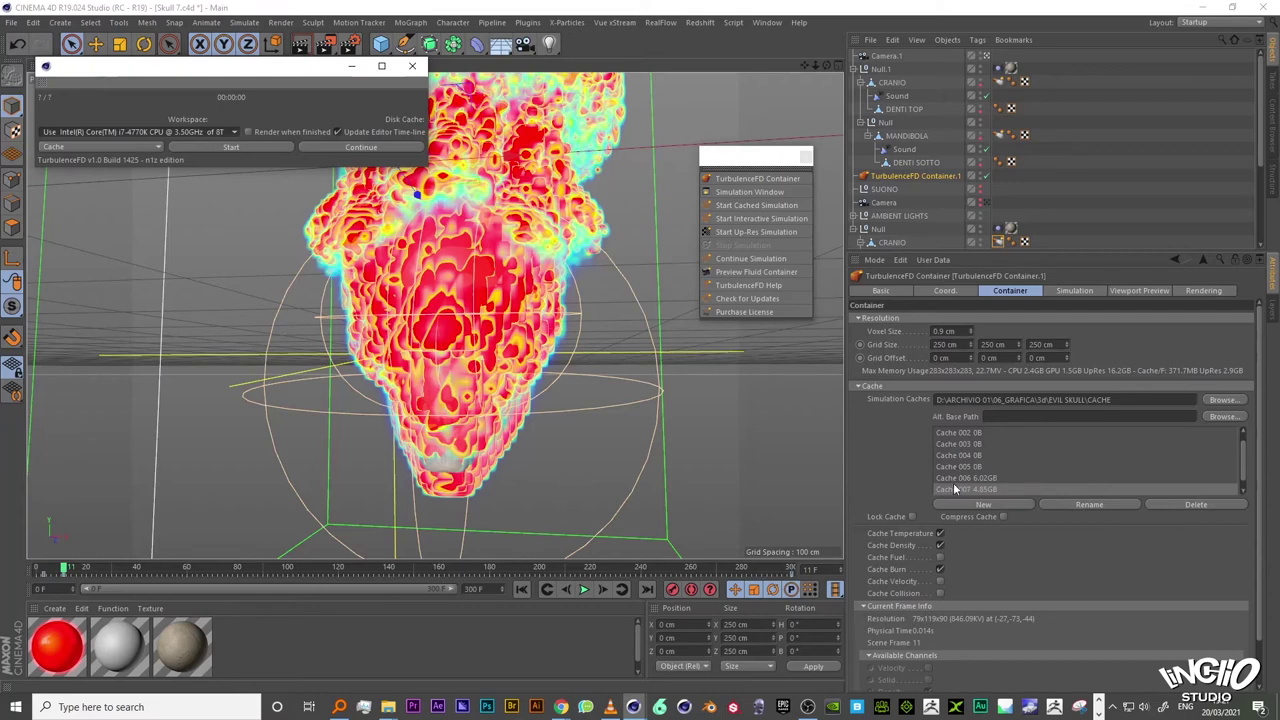
left_click(351, 67)
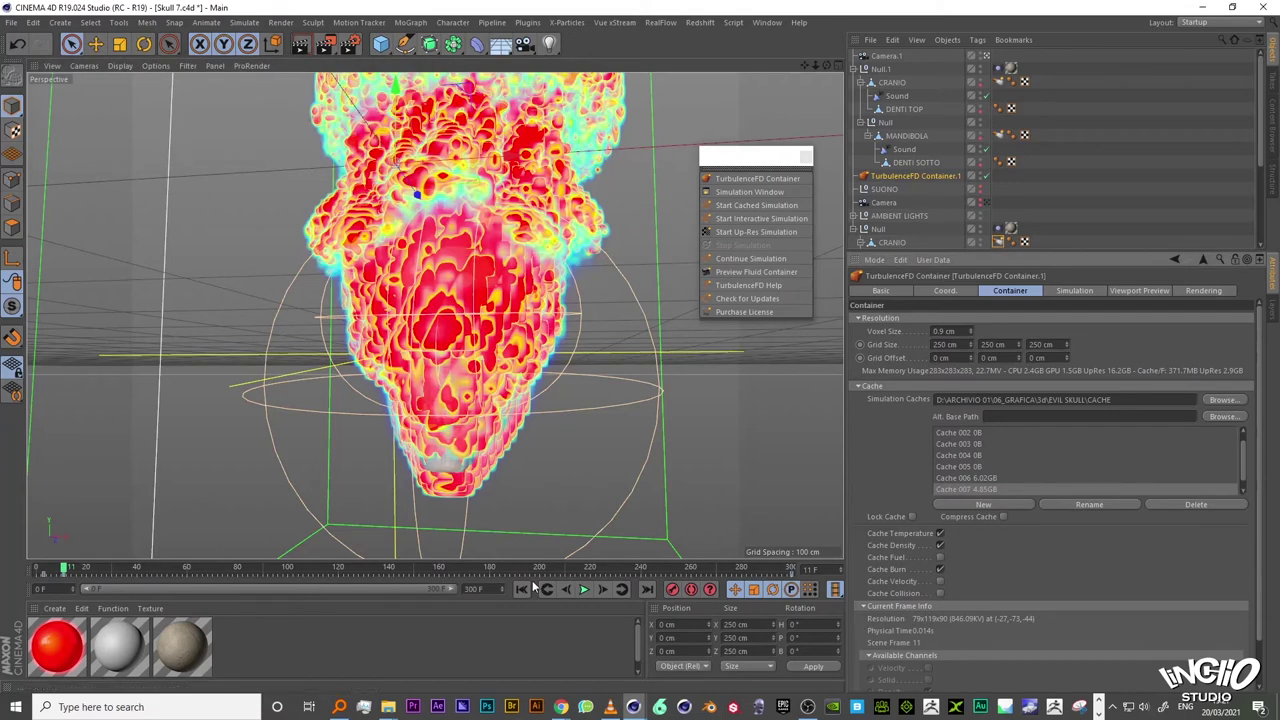
Step: Review the cached fire animation from the first frame and inspect the CRANIO object's TurbulenceFD emitter settings
left_click(520, 590)
left_click(998, 242)
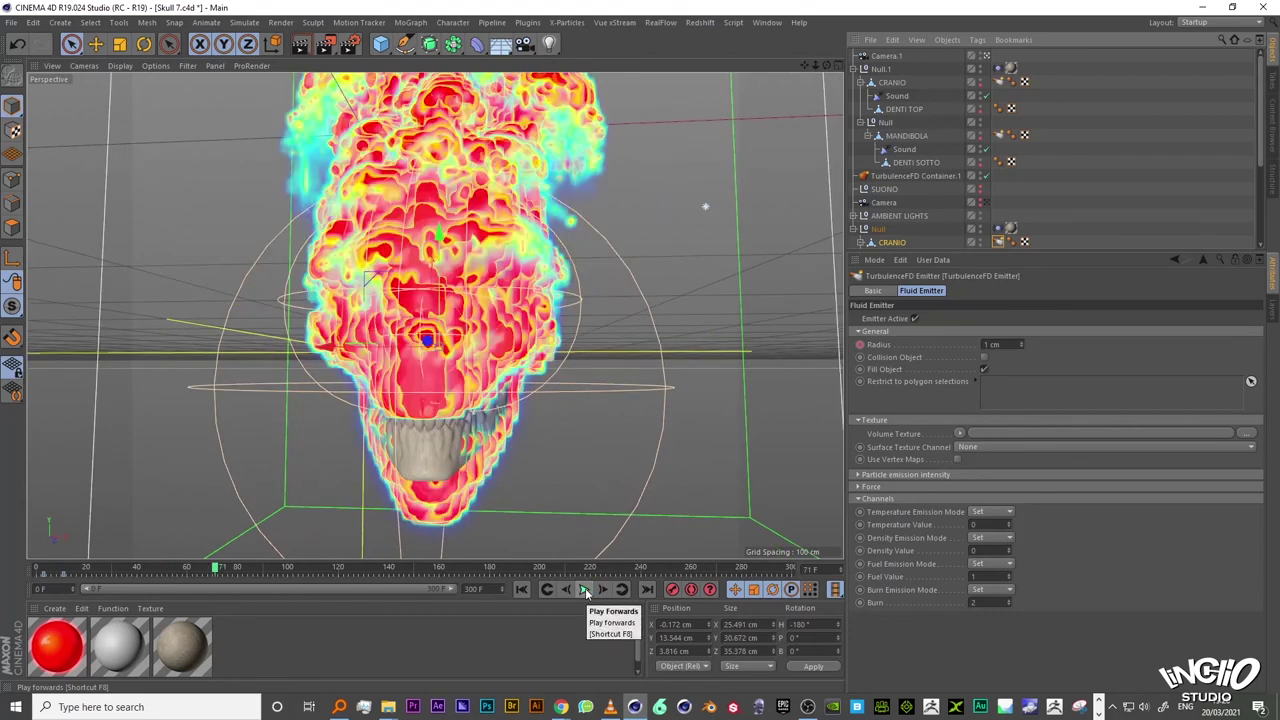
left_click(520, 590)
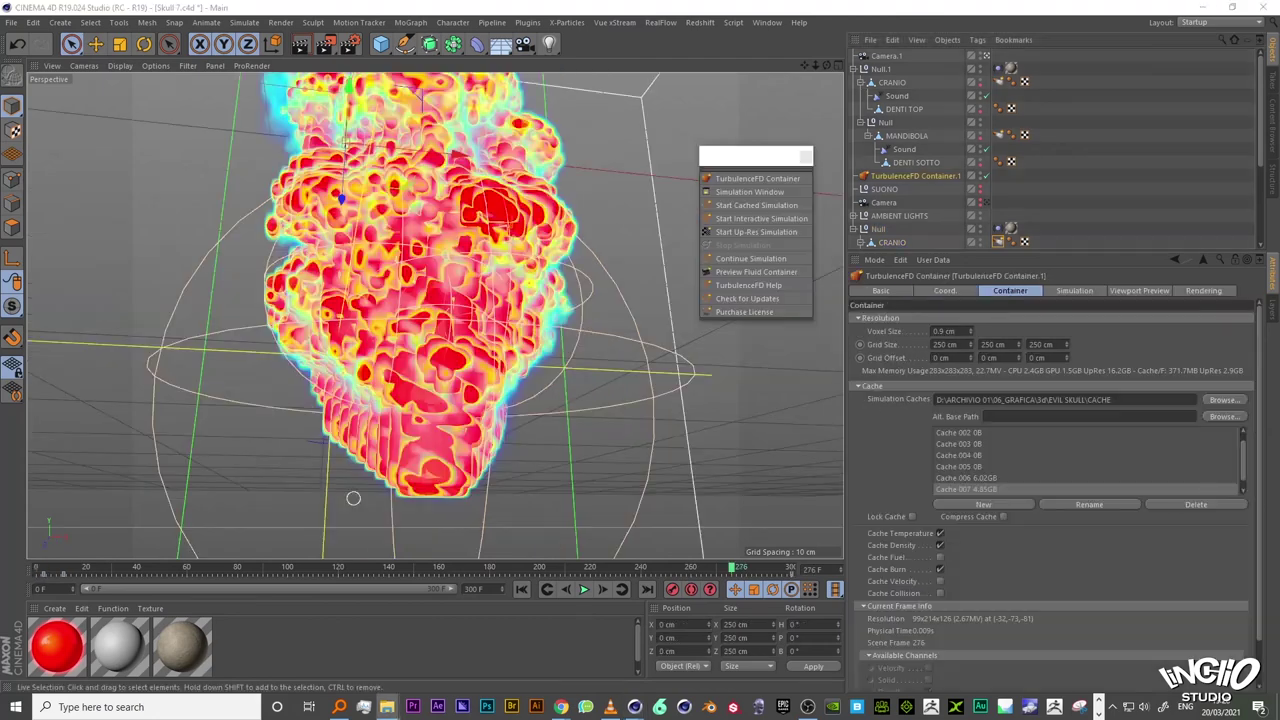
Step: Switch to the EVIL SKULL folder in File Explorer and play the rendered video BURNING SKULL FB.mov
left_click_drag(0, 23, 655, 18)
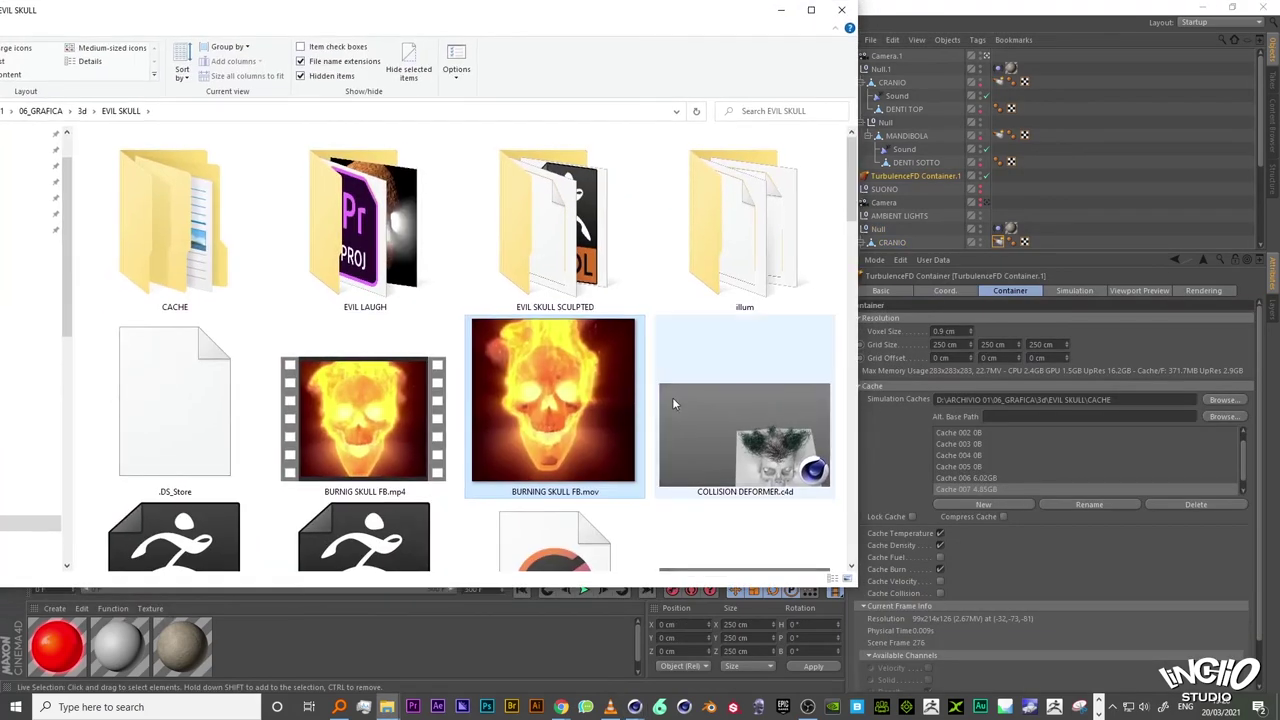
double_click(588, 420)
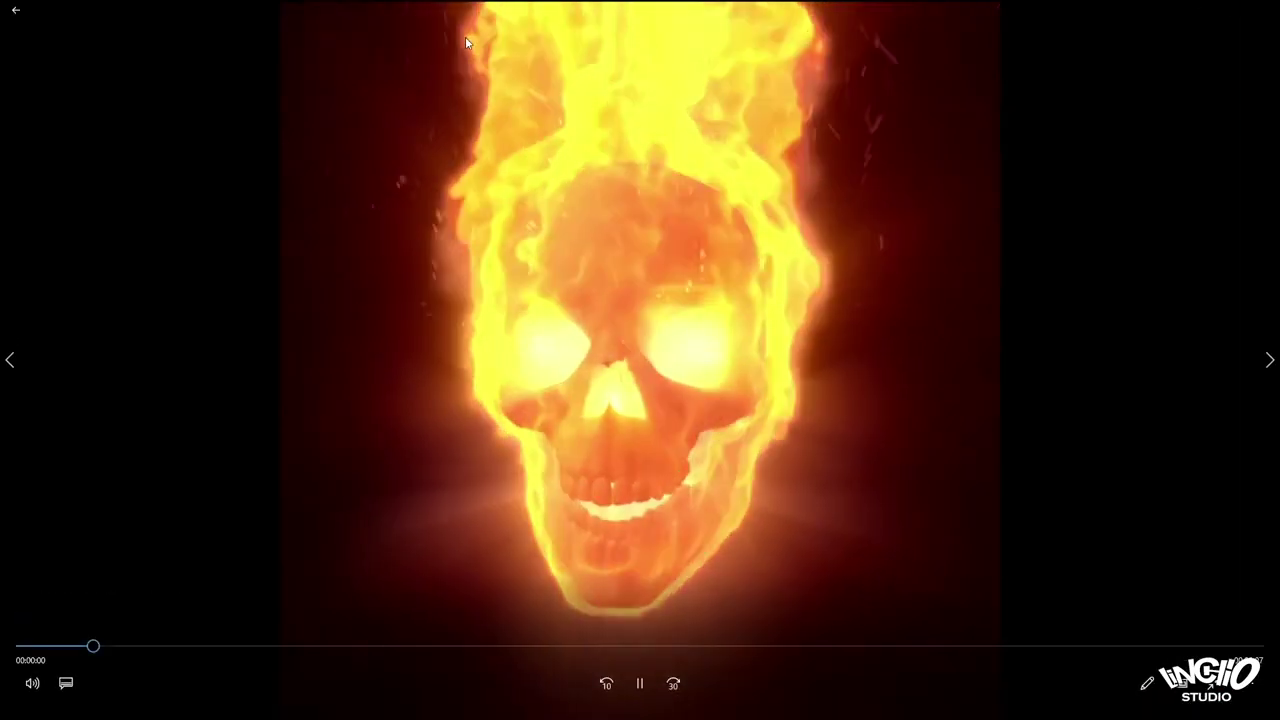